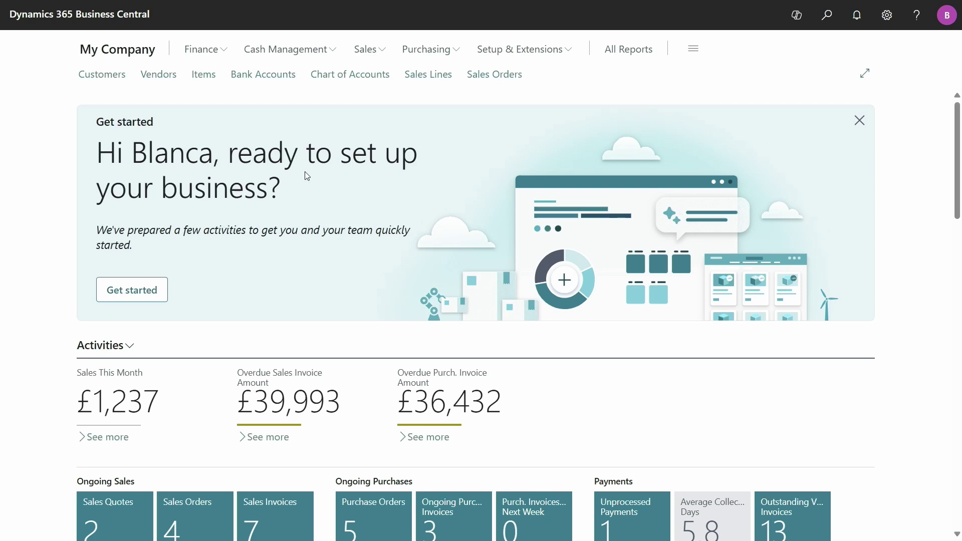
Open Sales Lines and review the Analysis 1 columns: 18 rows, Quantity totalling 121.00
left_click(418, 78)
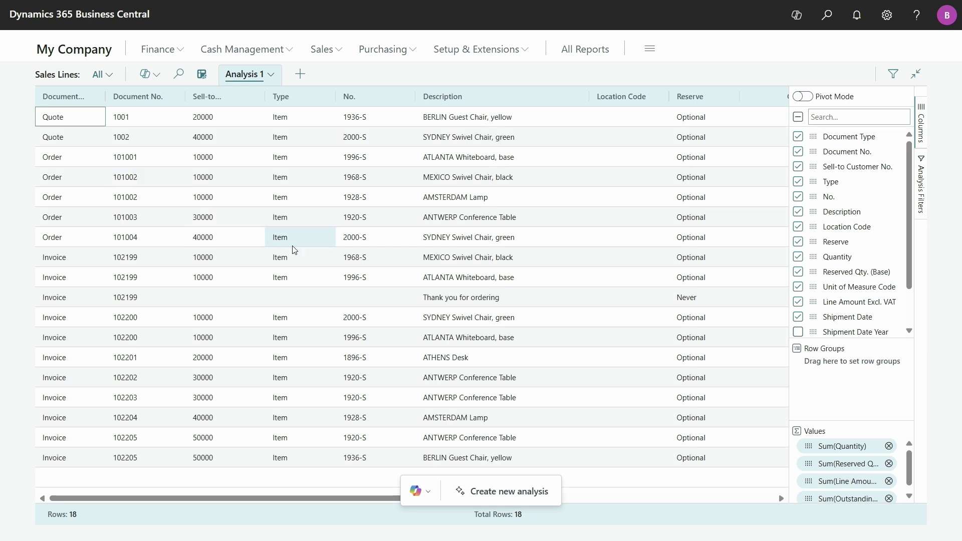
scroll(293, 249, "right", 6)
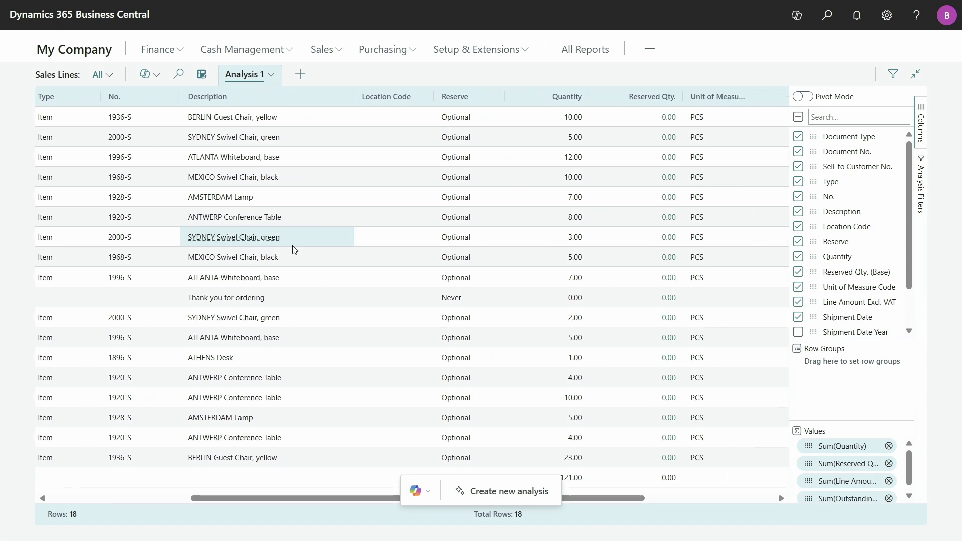
scroll(293, 249, "right", 3)
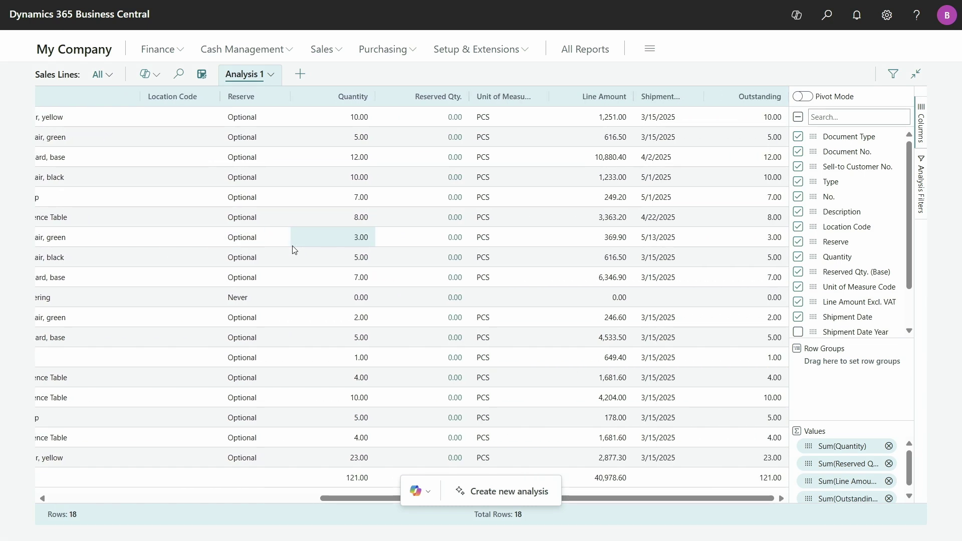
scroll(294, 249, "left", 3)
scroll(293, 249, "left", 2)
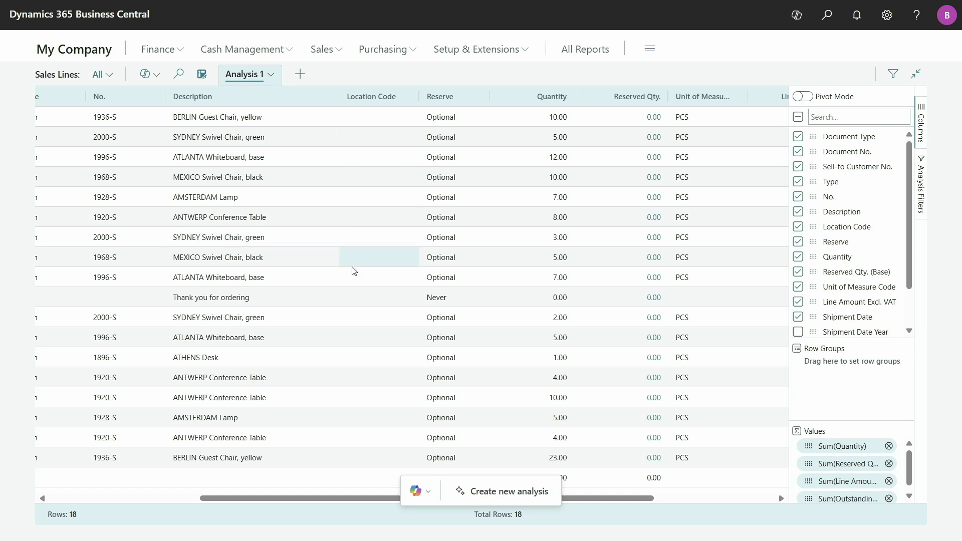
scroll(354, 271, "left", 2)
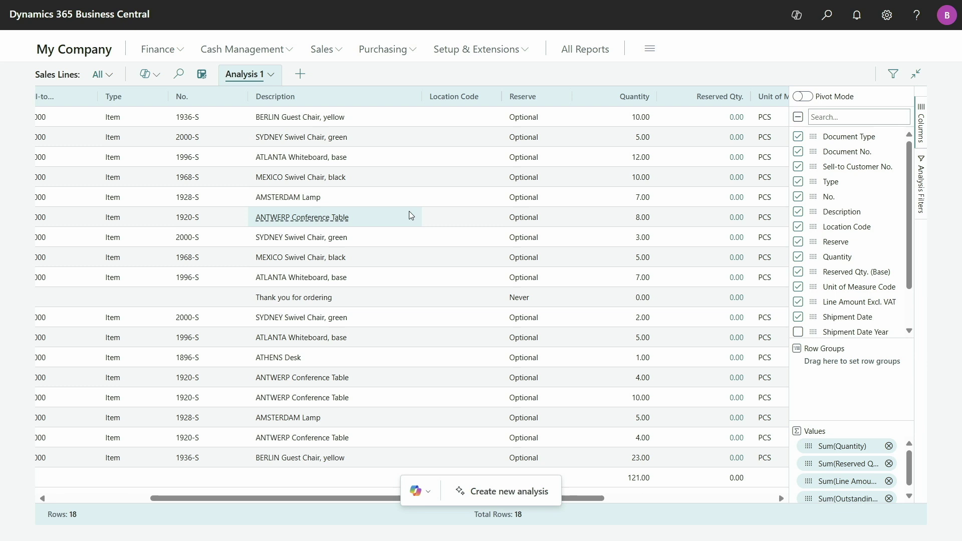
From the Analysis 1 tab menu, add columns from Sales Header via Document No
left_click(271, 75)
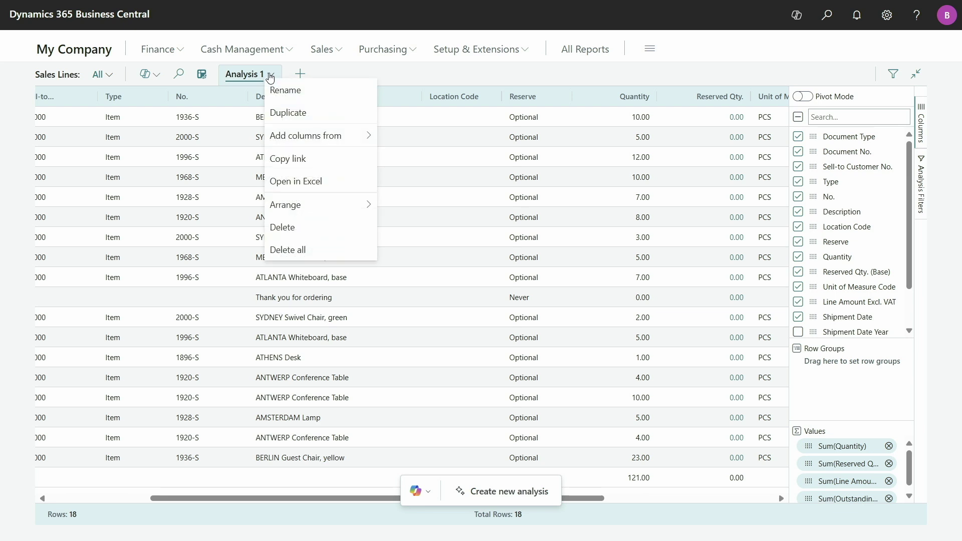
mouse_move(293, 144)
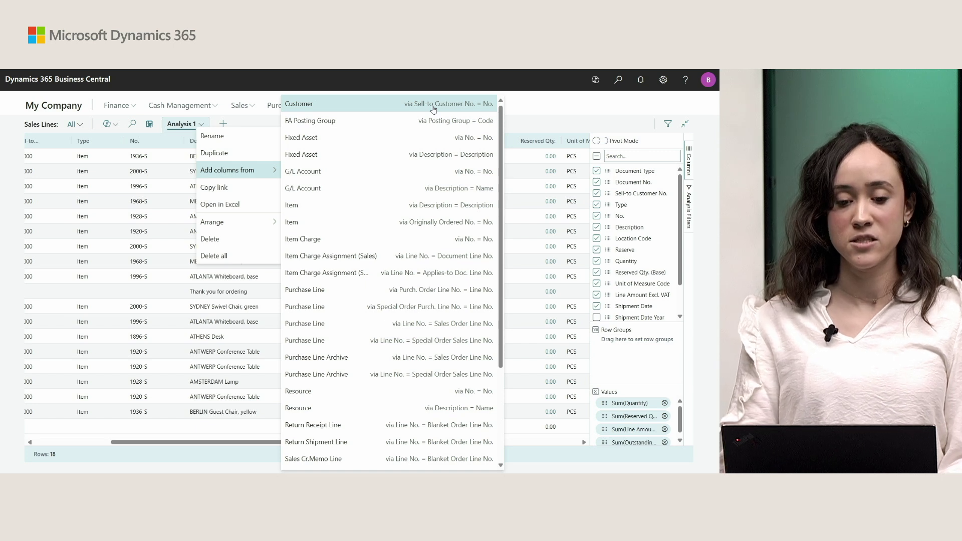
scroll(434, 246, "down", 2)
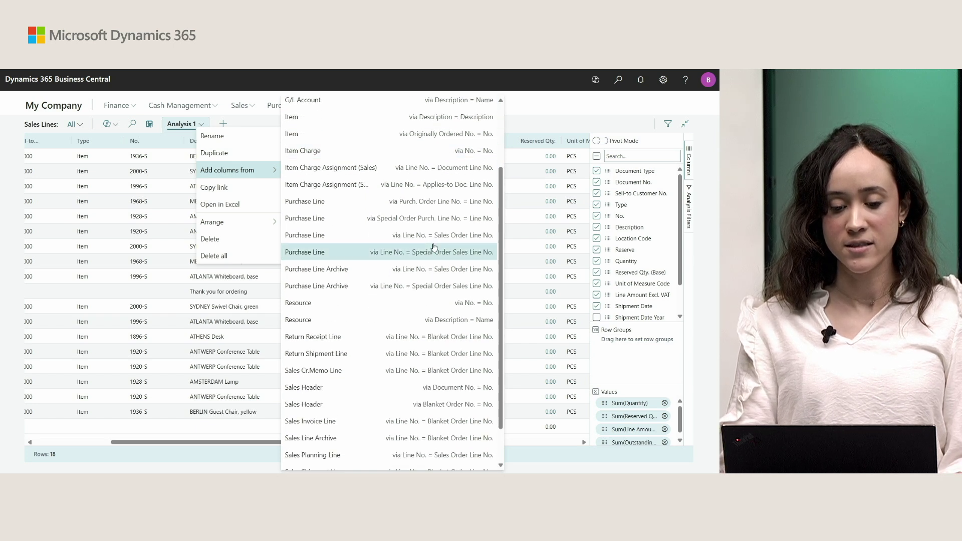
scroll(433, 246, "down", 2)
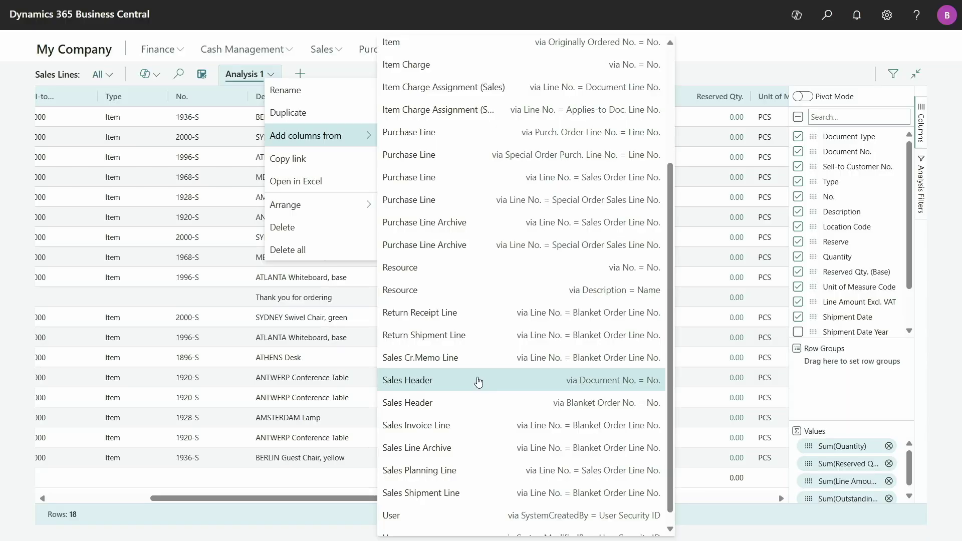
left_click(479, 381)
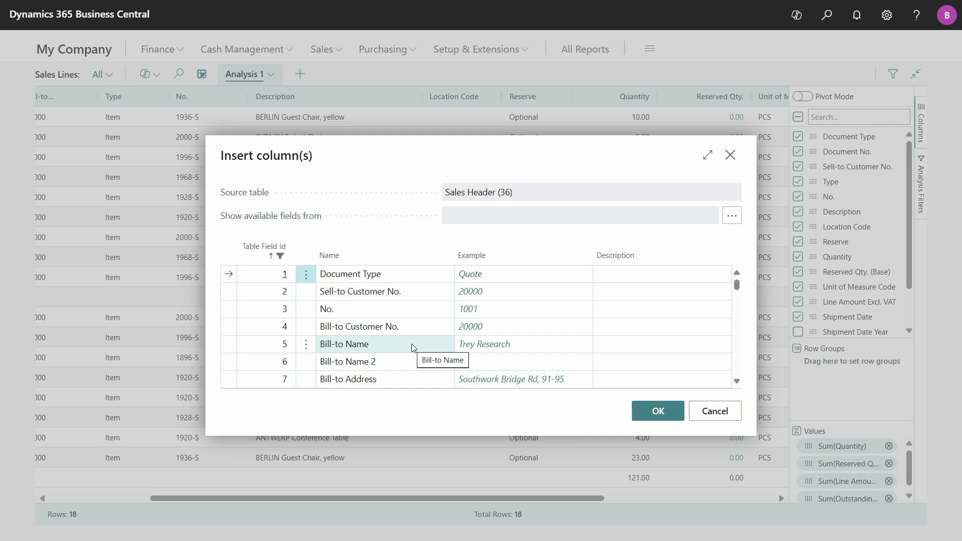
Set the available fields source to Sales Order List (9305)
scroll(411, 343, "down", 1)
scroll(411, 343, "up", 1)
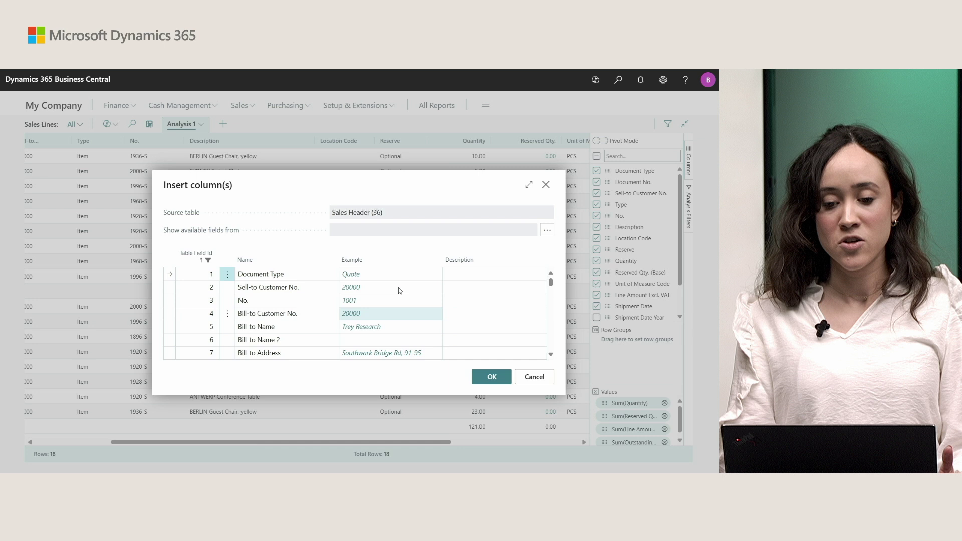
left_click(547, 231)
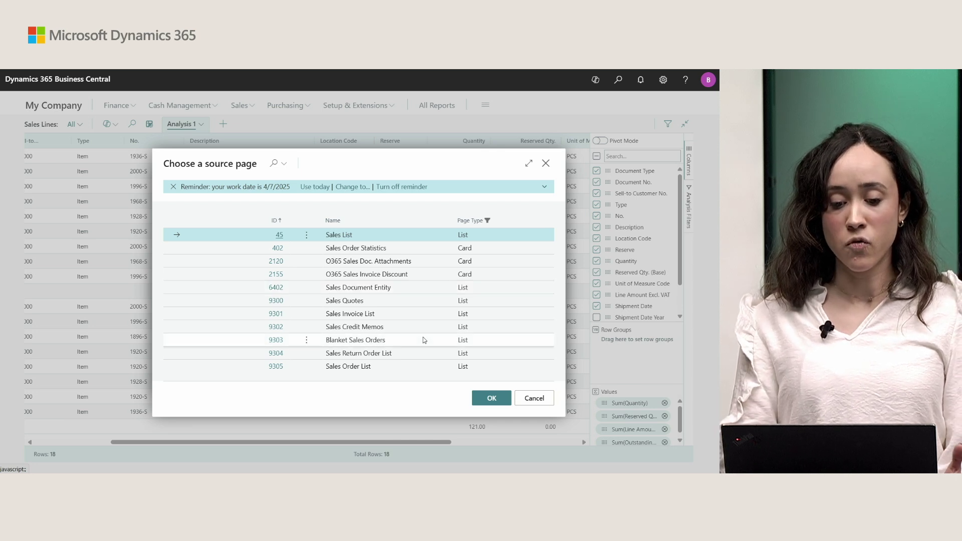
left_click(407, 367)
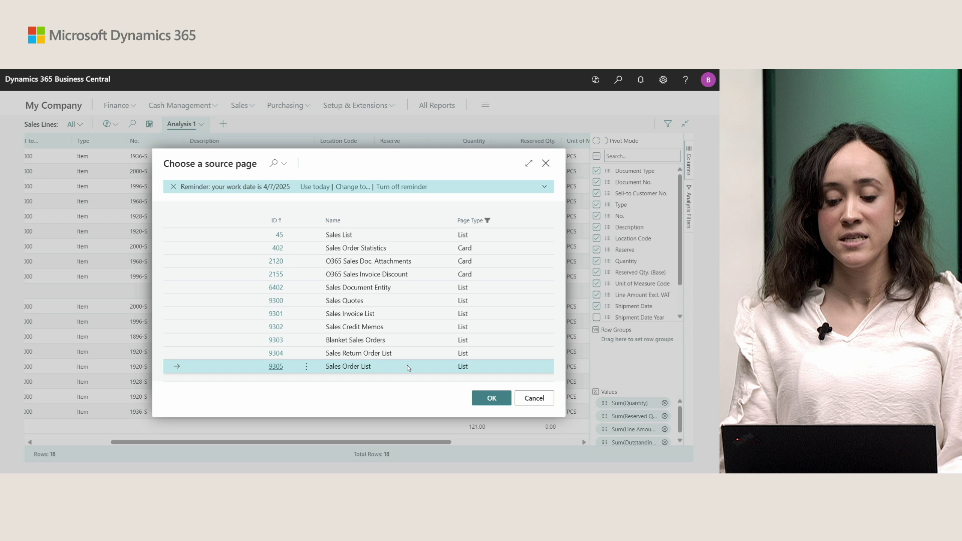
left_click(484, 399)
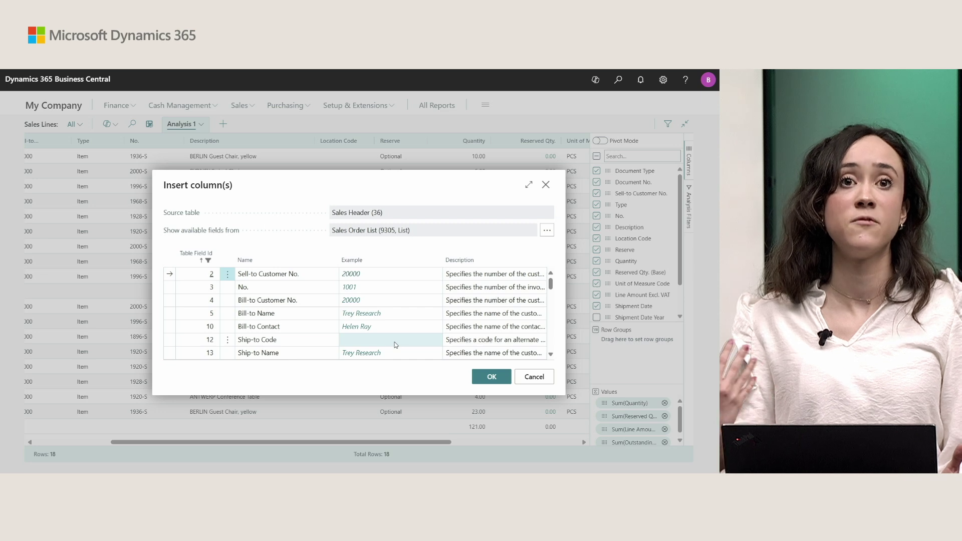
Select Bill-to and Sell-to Post Code and Country/Region Code fields and insert them
scroll(530, 368, "down", 2)
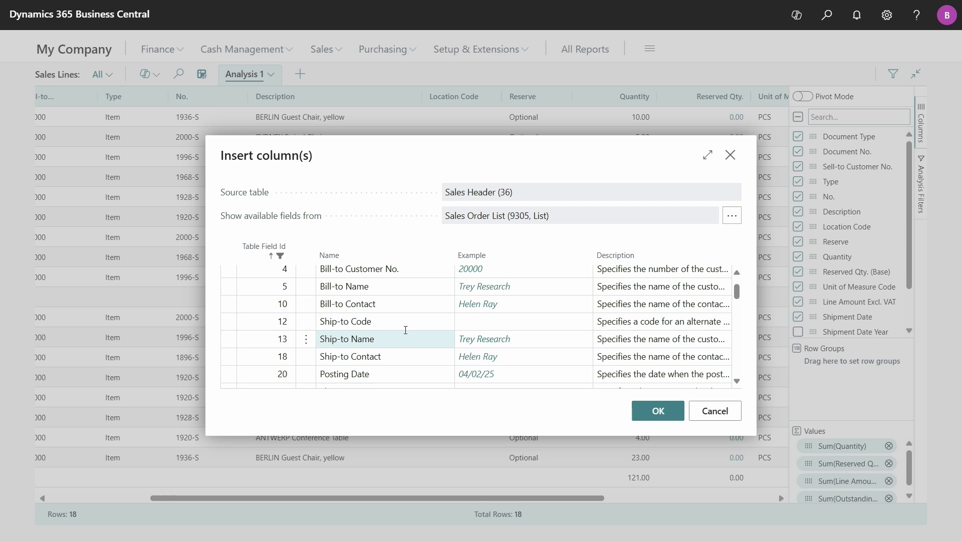
scroll(396, 330, "down", 2)
scroll(405, 354, "down", 5)
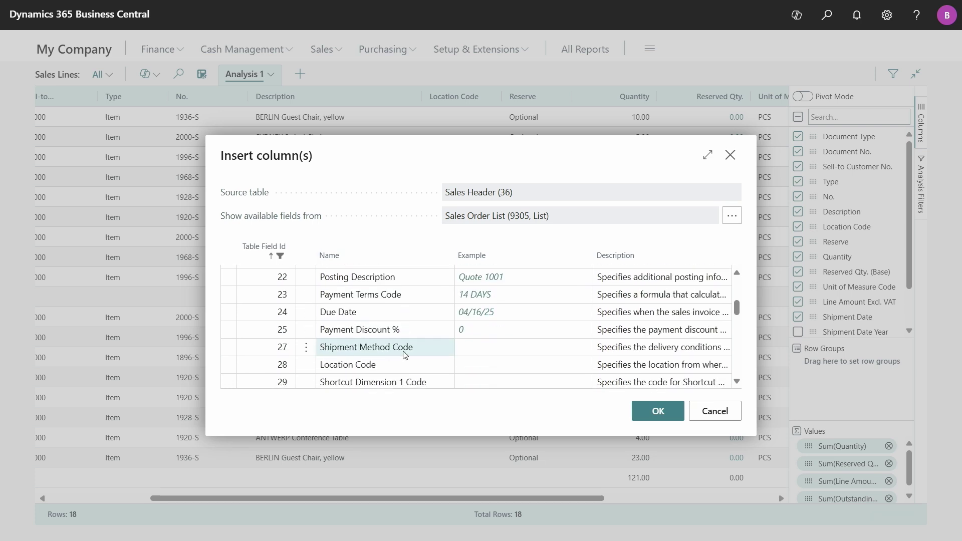
scroll(405, 353, "down", 3)
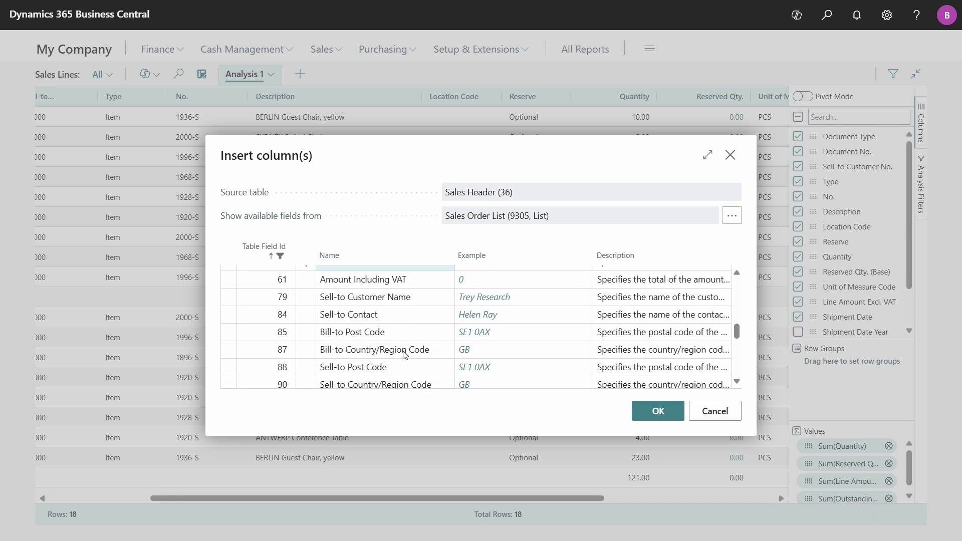
scroll(351, 327, "down", 1)
left_click(307, 296)
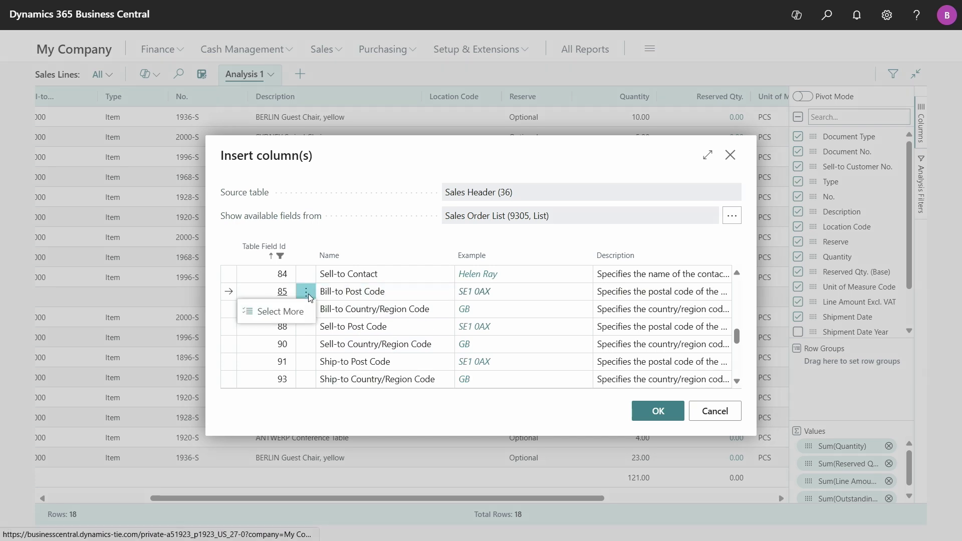
left_click(226, 314)
left_click(245, 313)
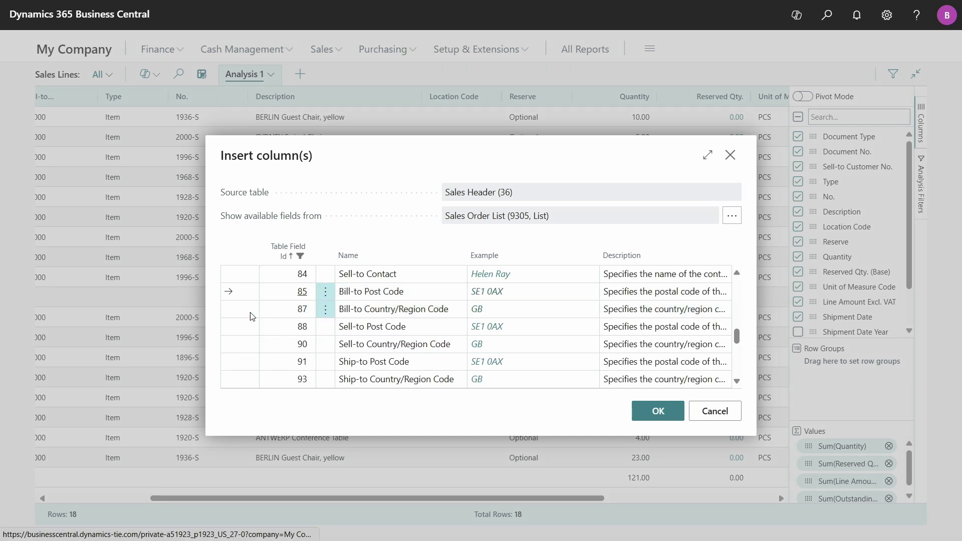
left_click(248, 327)
left_click(249, 344)
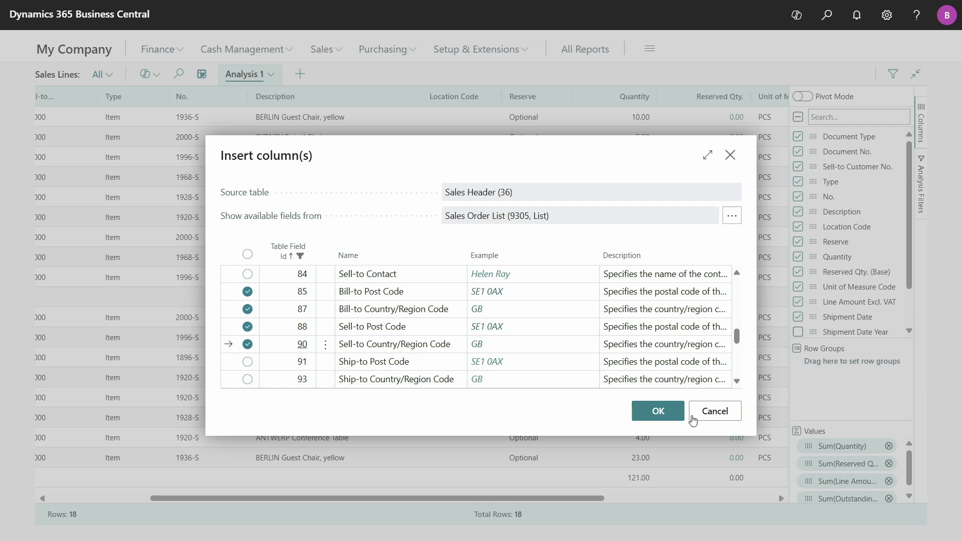
left_click(657, 411)
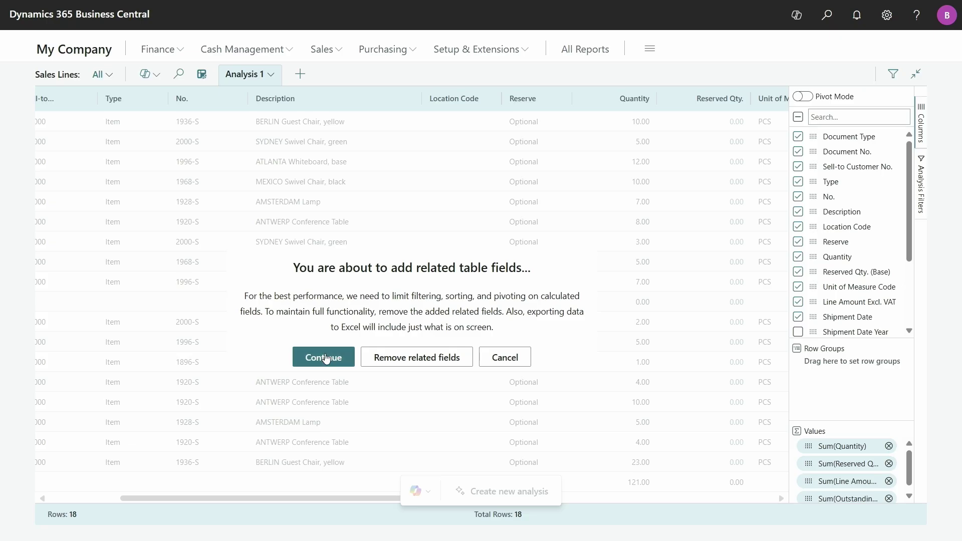
Accept the related-table fields warning and review the new Sales Header columns
left_click(323, 358)
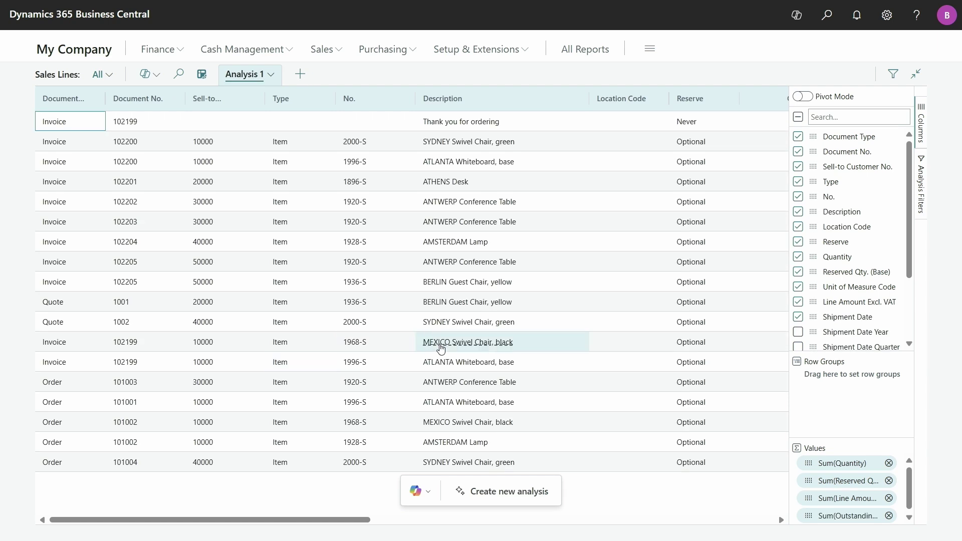
scroll(431, 345, "right", 5)
scroll(440, 347, "right", 7)
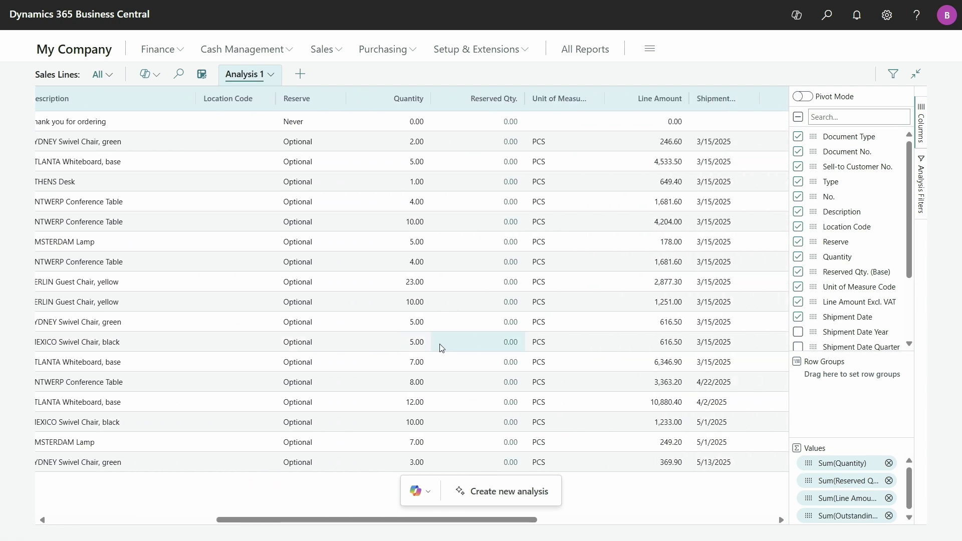
scroll(441, 347, "right", 4)
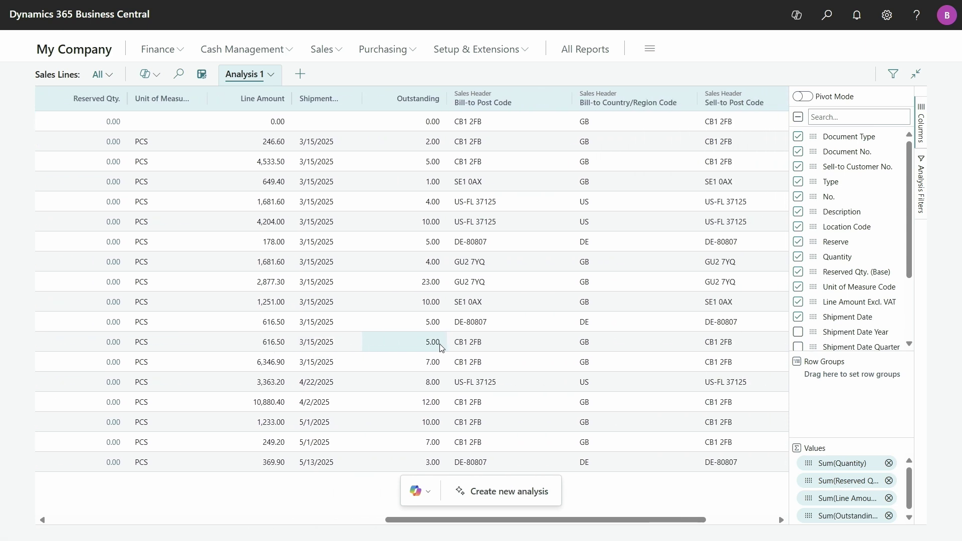
scroll(439, 347, "left", 1)
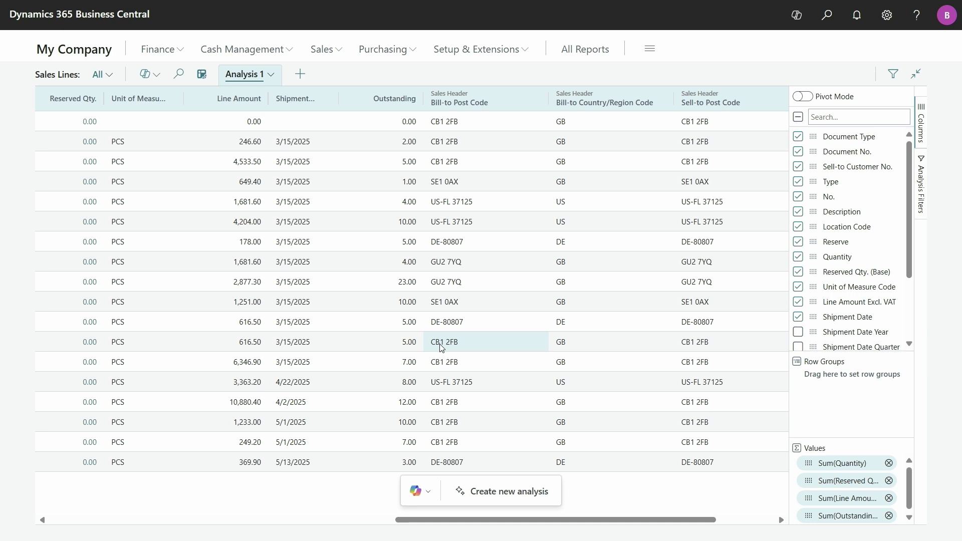
scroll(440, 347, "left", 2)
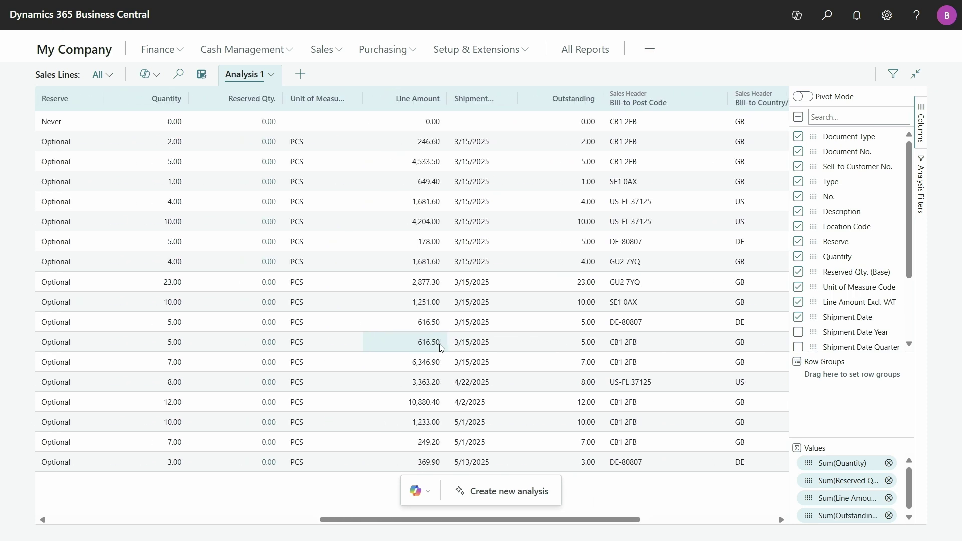
scroll(440, 347, "right", 2)
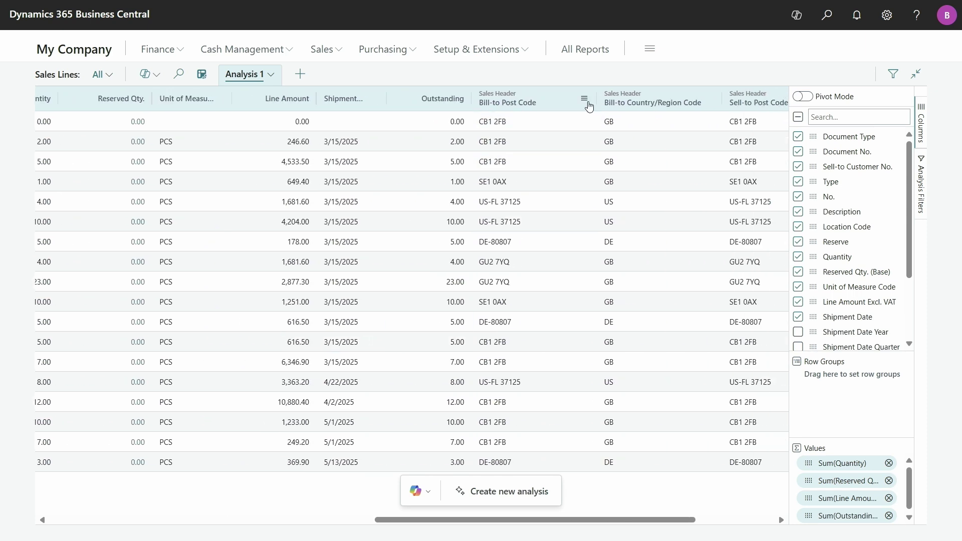
Move the Bill-to Post Code column between Line Amount and Shipment Date
left_click_drag(588, 104, 380, 100)
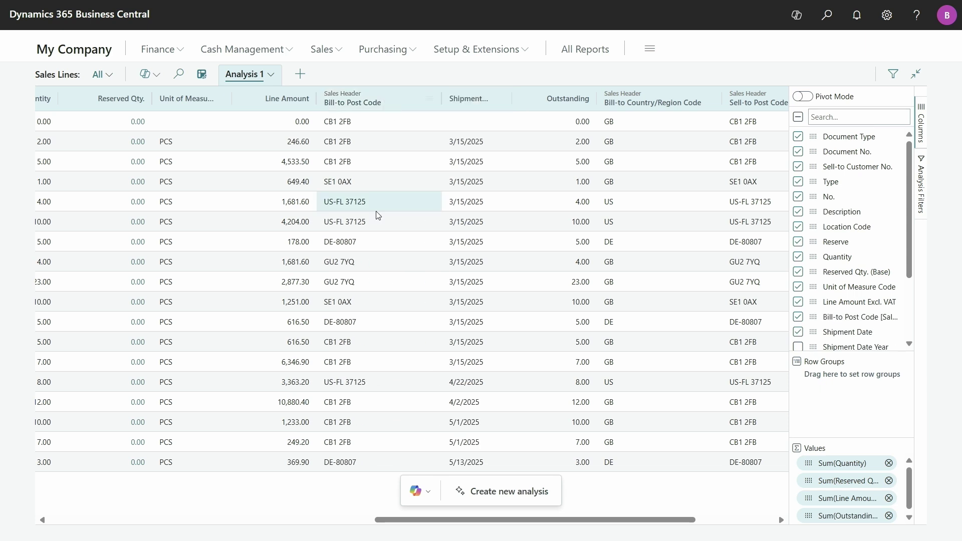
scroll(378, 215, "left", 15)
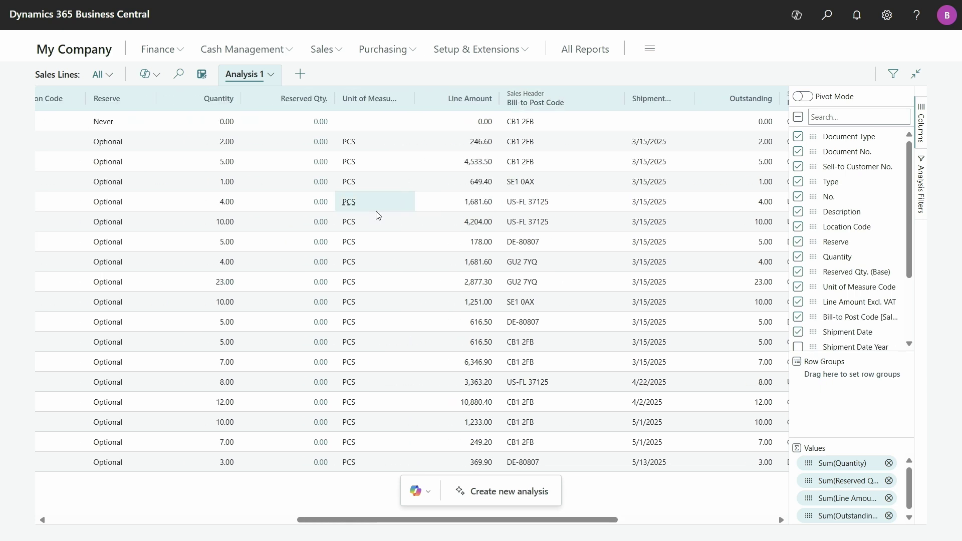
scroll(378, 215, "left", 6)
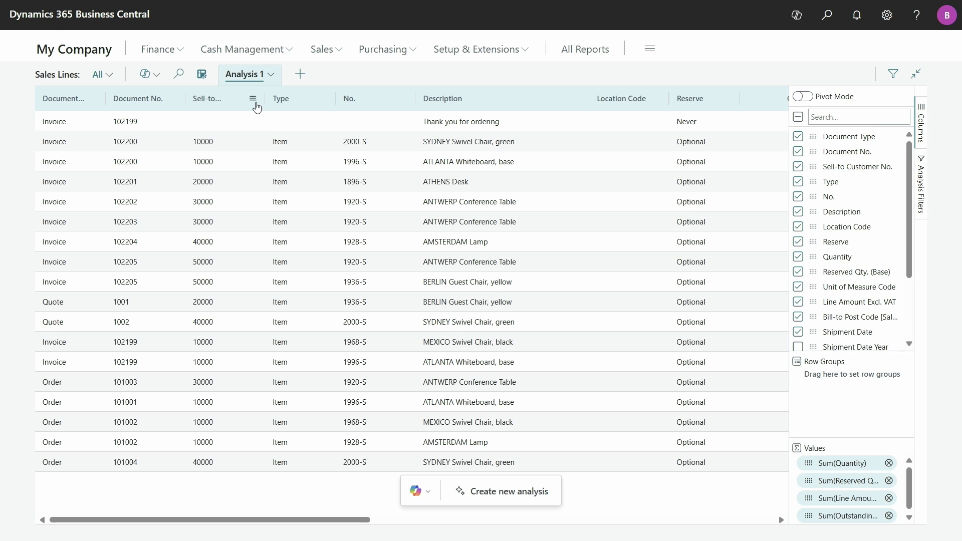
Add columns from Customer via Sell-to Customer No., using Customer List as the field source
left_click(253, 106)
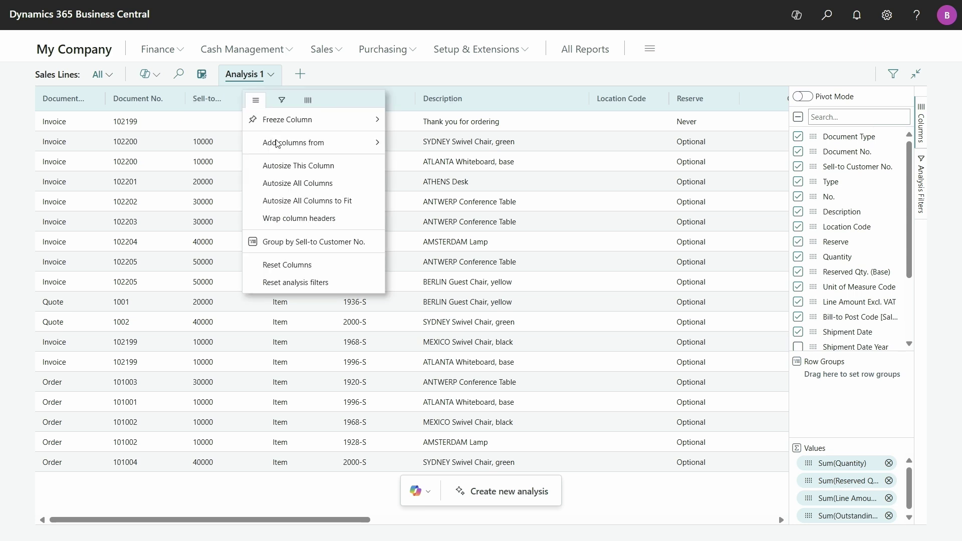
mouse_move(276, 144)
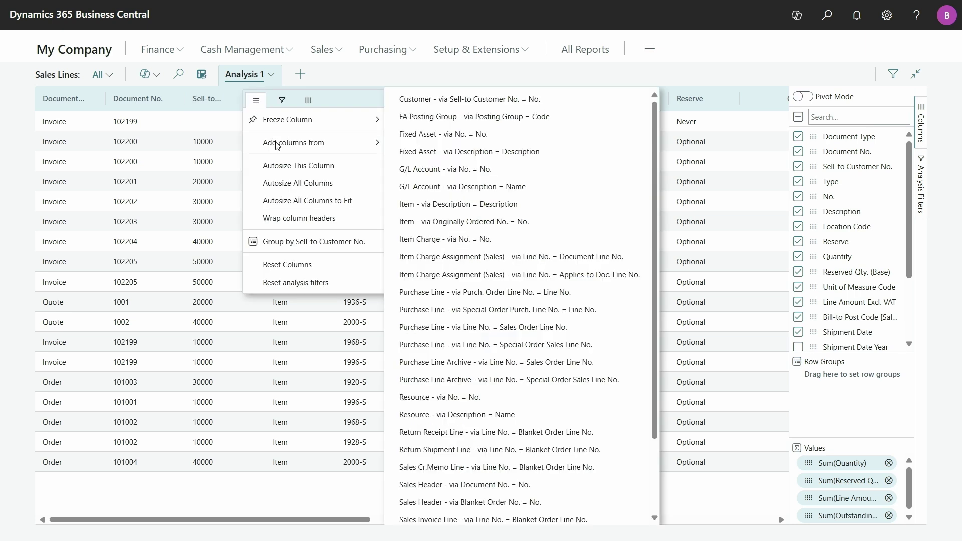
left_click(428, 104)
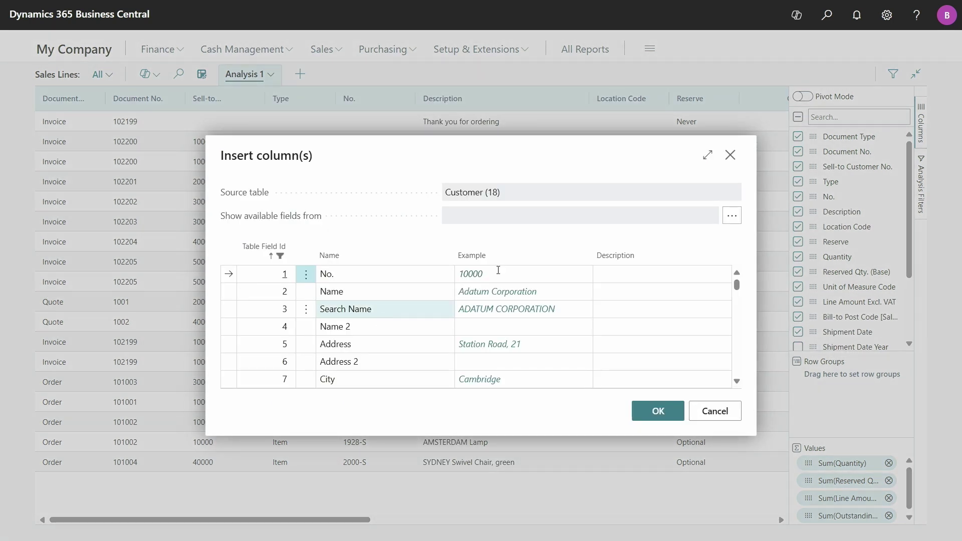
left_click(732, 215)
scroll(455, 341, "down", 2)
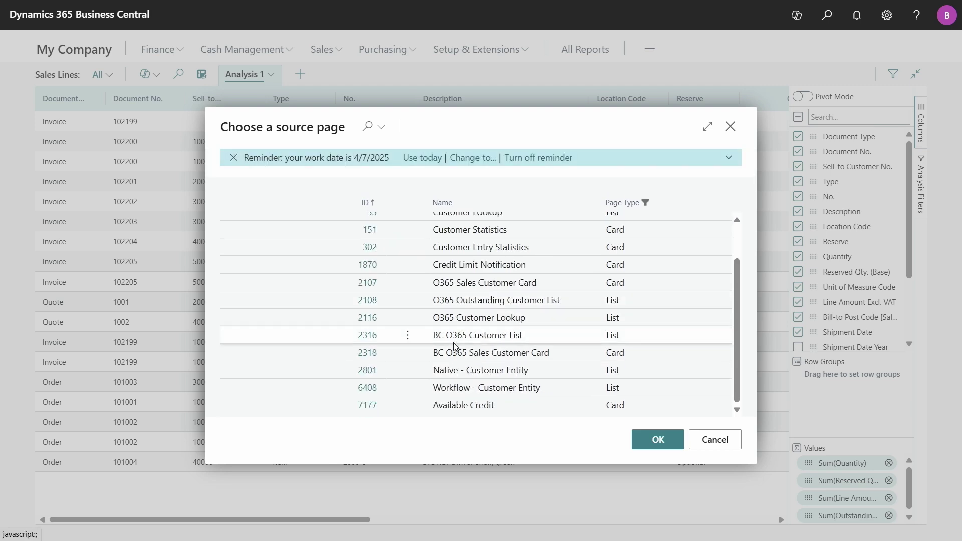
scroll(455, 346, "up", 2)
left_click(408, 239)
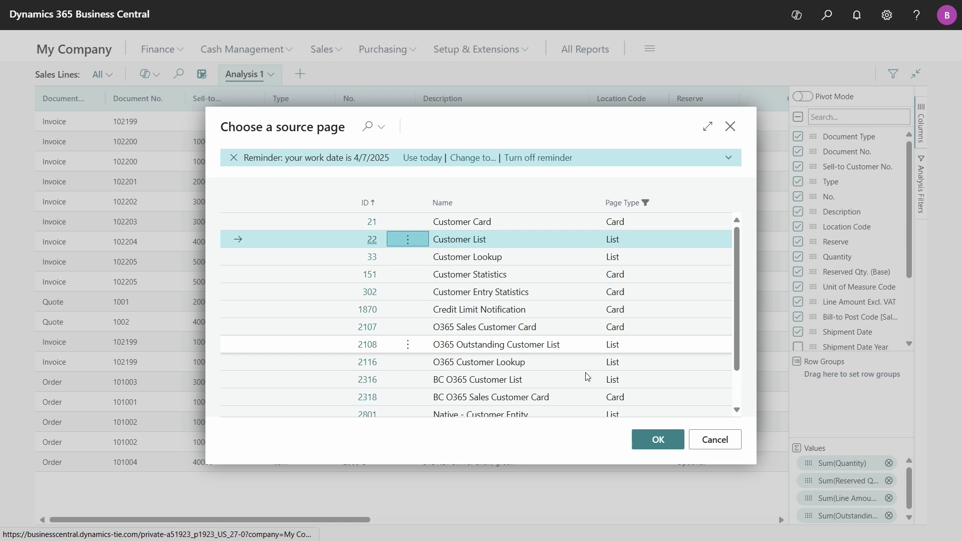
left_click(655, 437)
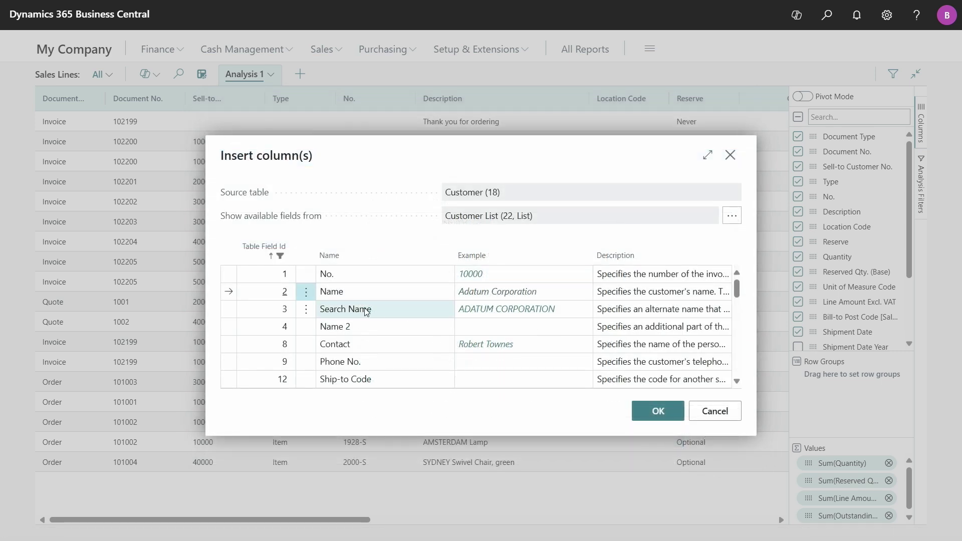
Insert the customer Name and Contact fields as columns
left_click(306, 291)
left_click(267, 313)
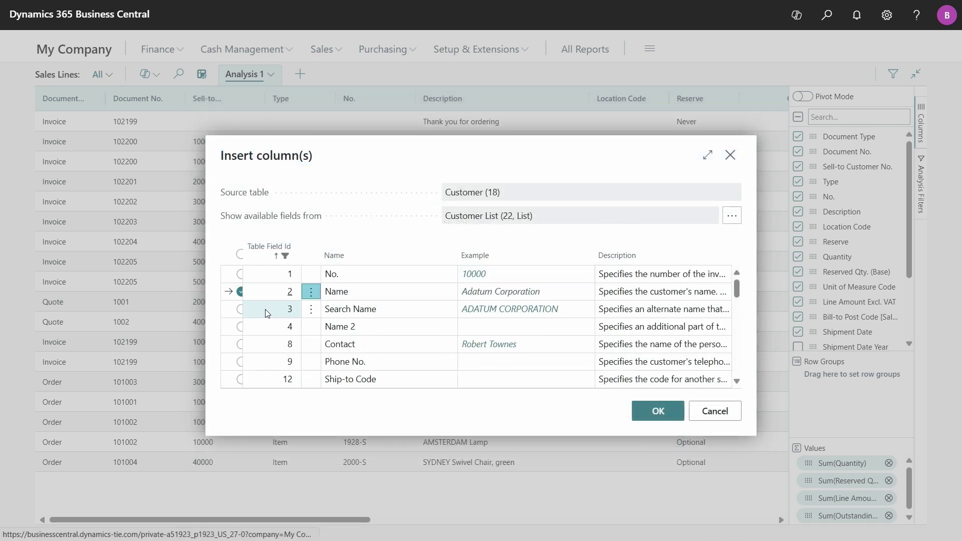
left_click(240, 344)
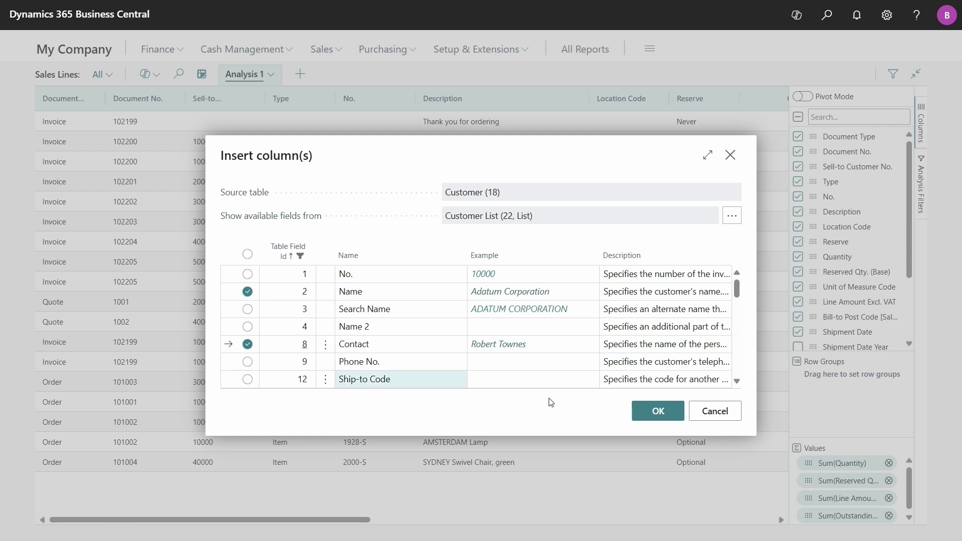
left_click(666, 412)
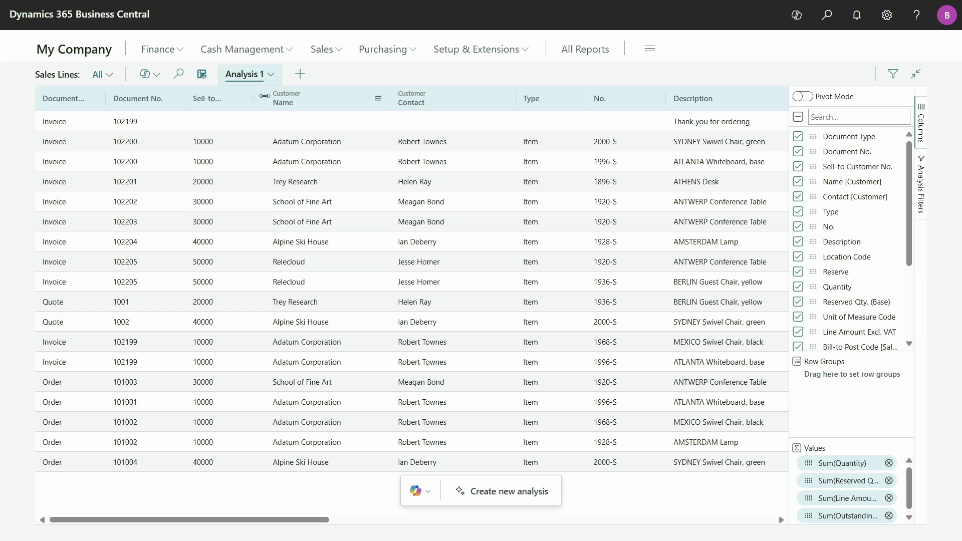
Autosize the Sell-to Customer No. column to show its full header
double_click(267, 95)
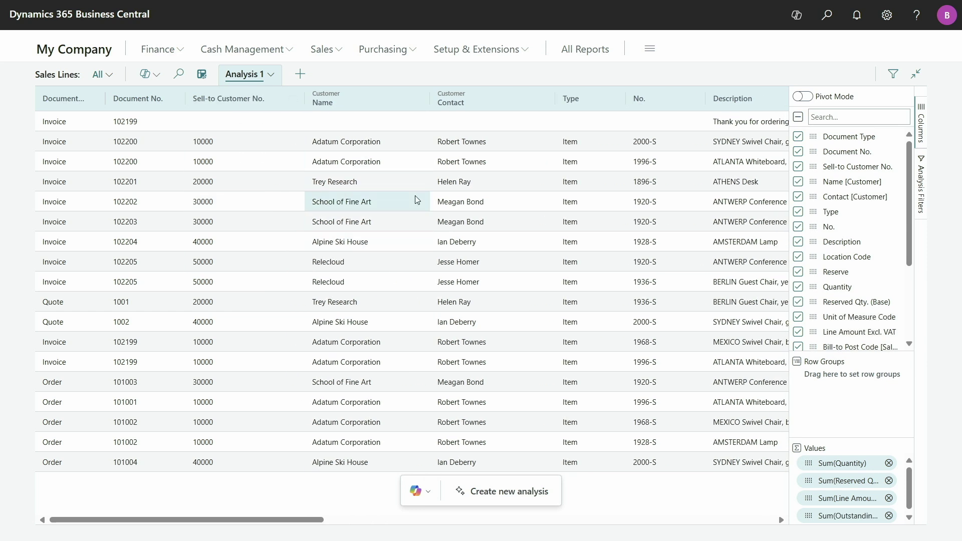
scroll(496, 228, "right", 5)
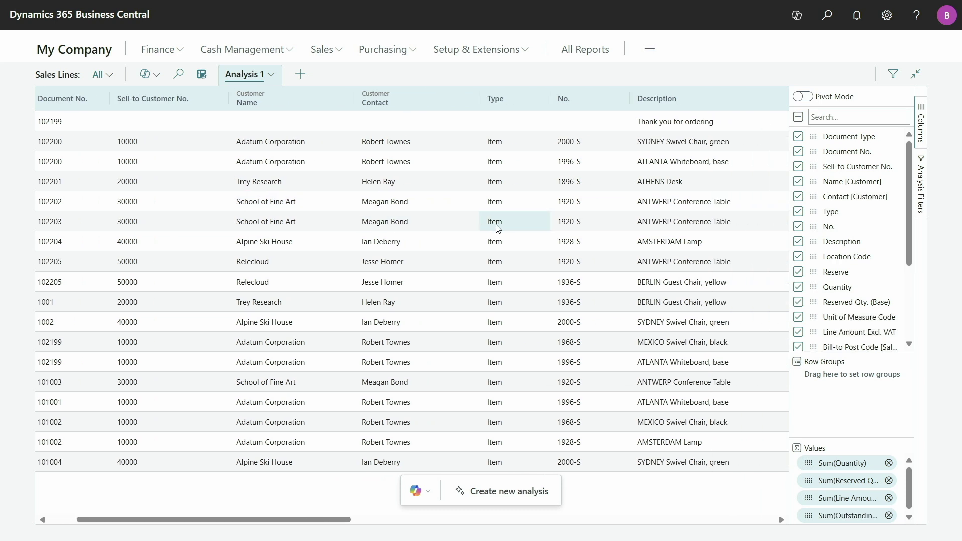
scroll(496, 228, "right", 2)
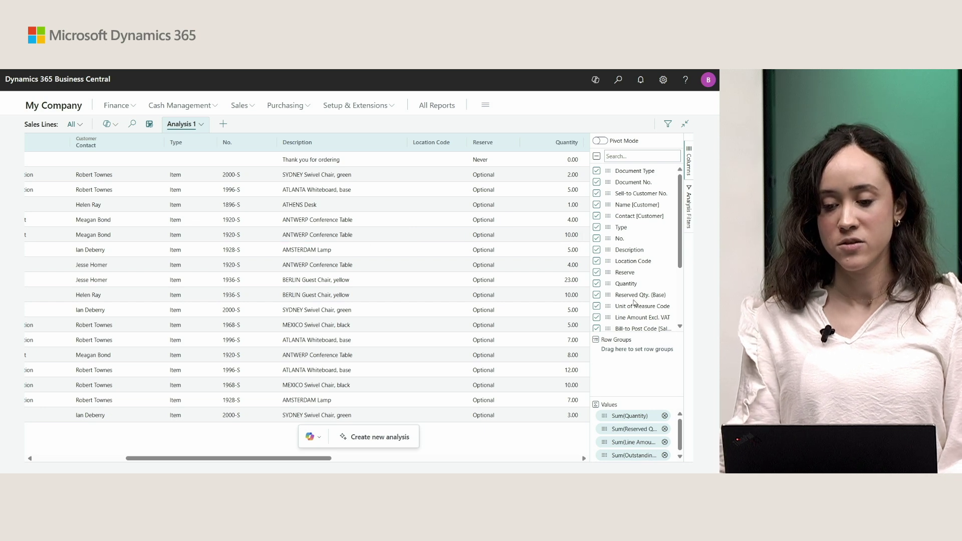
Hide and then re-show the Name [Customer] column in the Columns pane
left_click(596, 204)
left_click(597, 204)
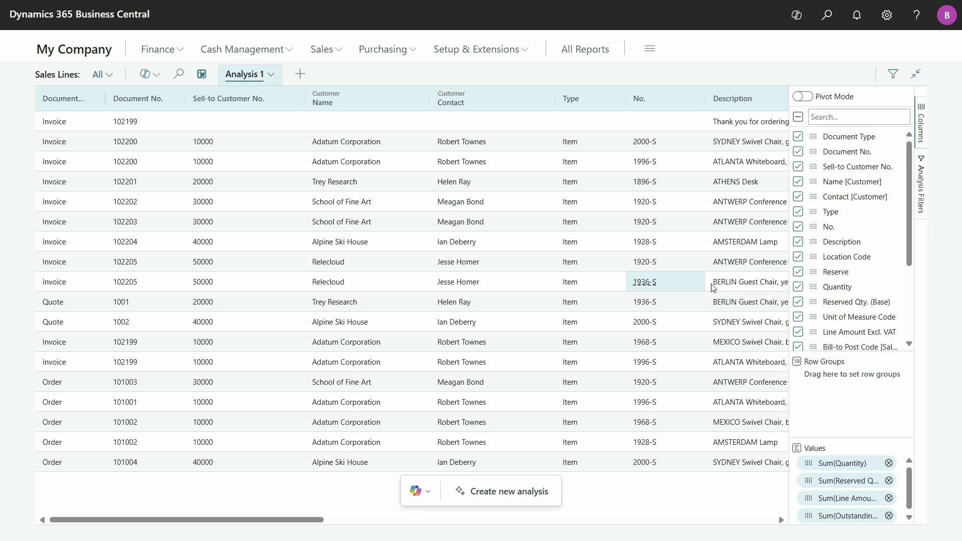
scroll(628, 290, "down", 2)
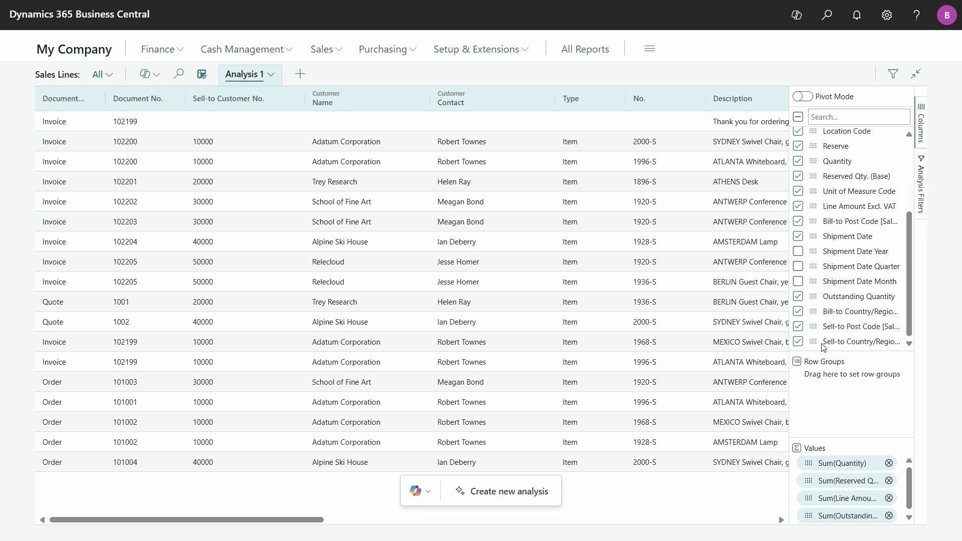
Group rows by Bill-to Country/Region then customer Name, expanding GB and Adatum Corporation
left_click_drag(810, 311, 804, 390)
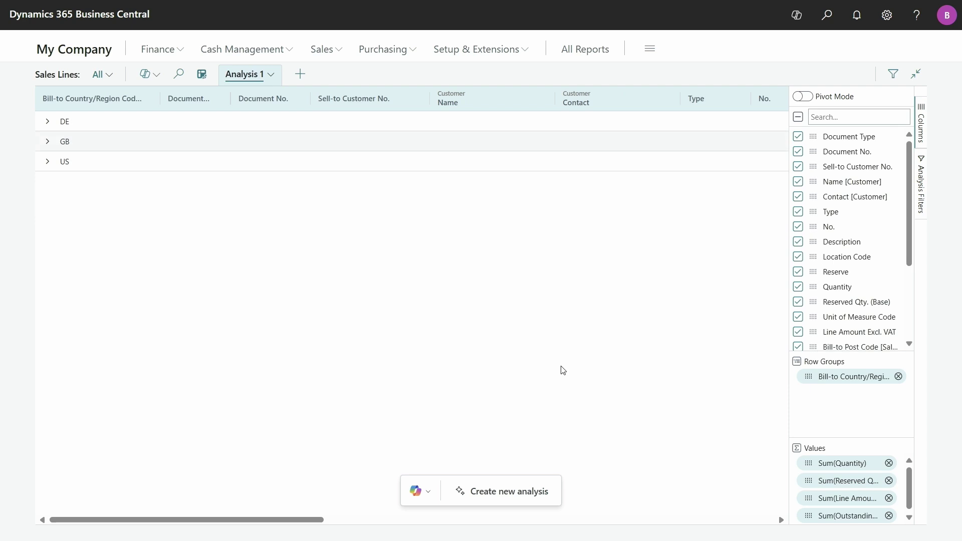
left_click_drag(813, 181, 811, 394)
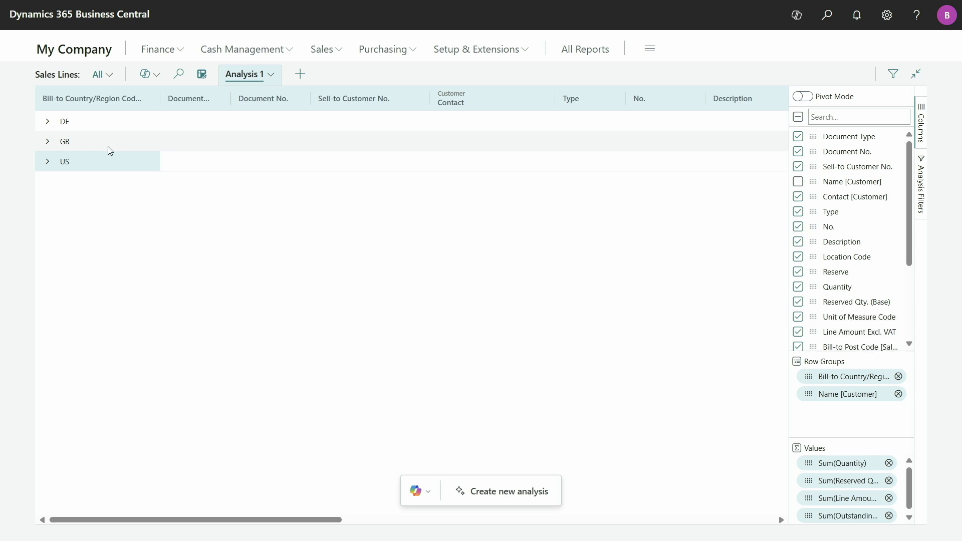
left_click(47, 141)
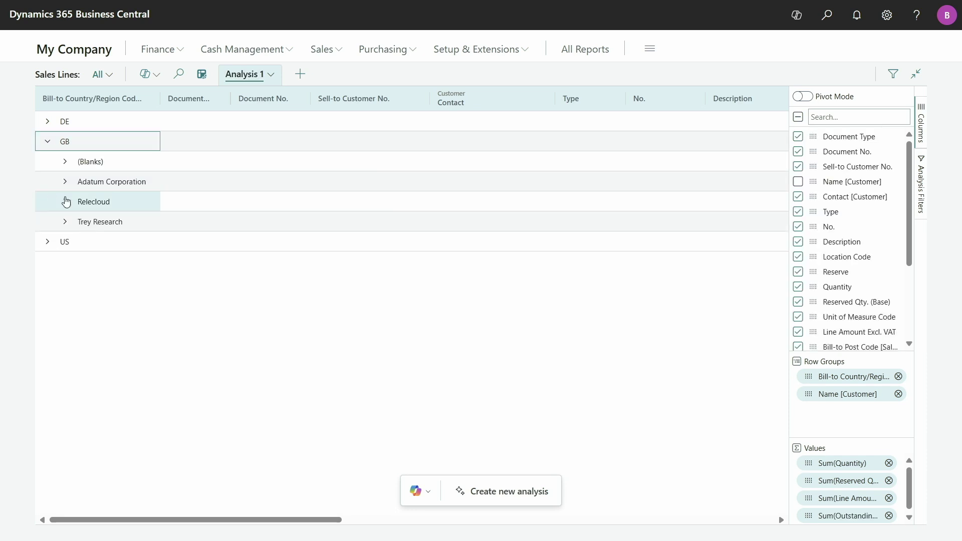
left_click(65, 182)
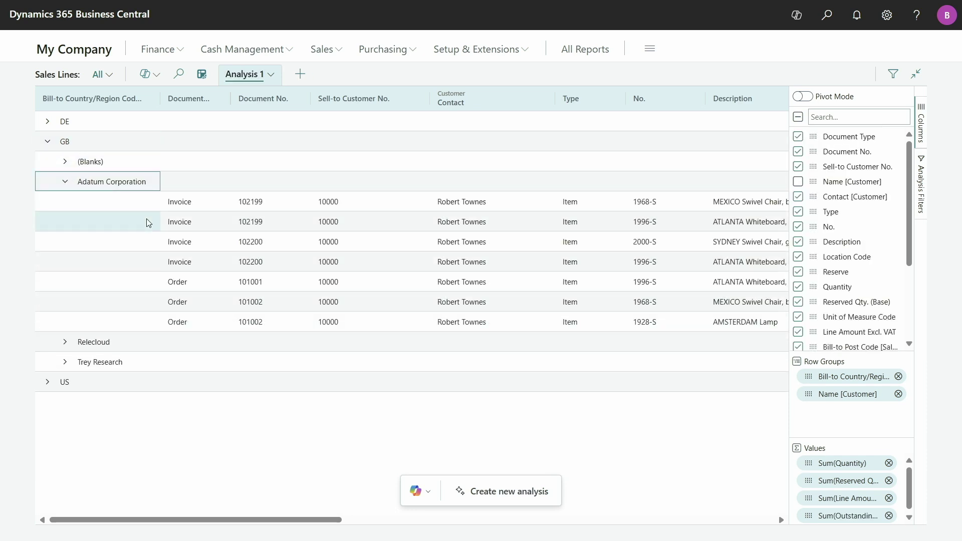
left_click(803, 98)
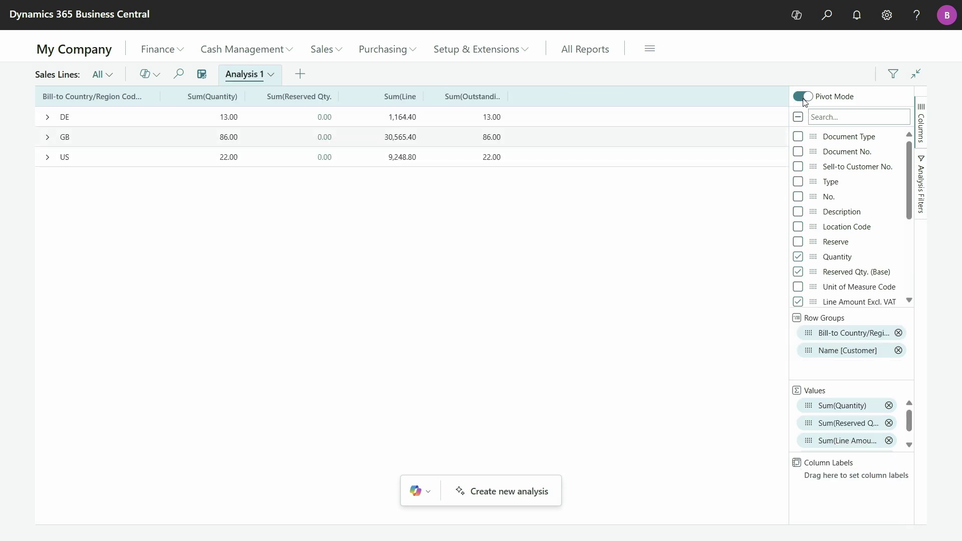
left_click(802, 98)
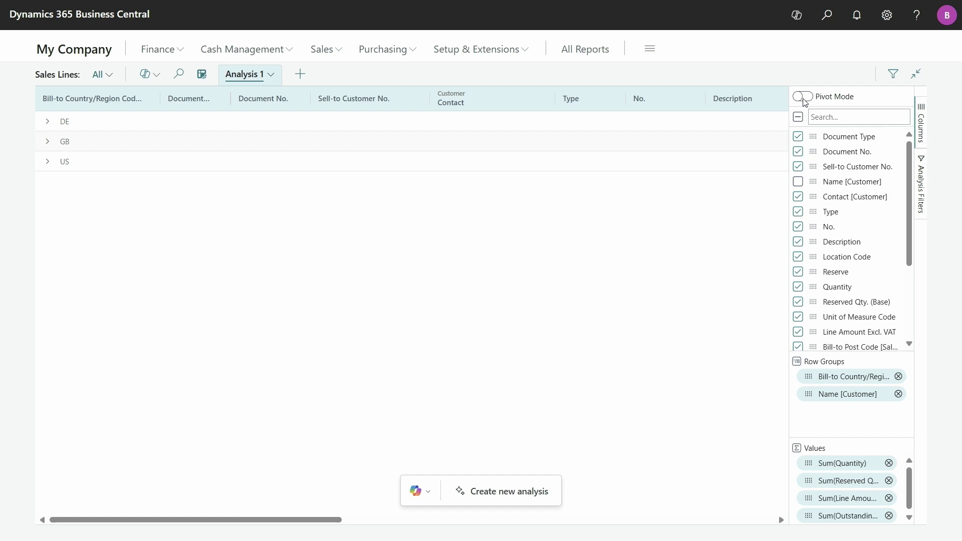
Filter the analysis to Bill-to Country/Region Code containing US
left_click(921, 214)
scroll(841, 380, "down", 3)
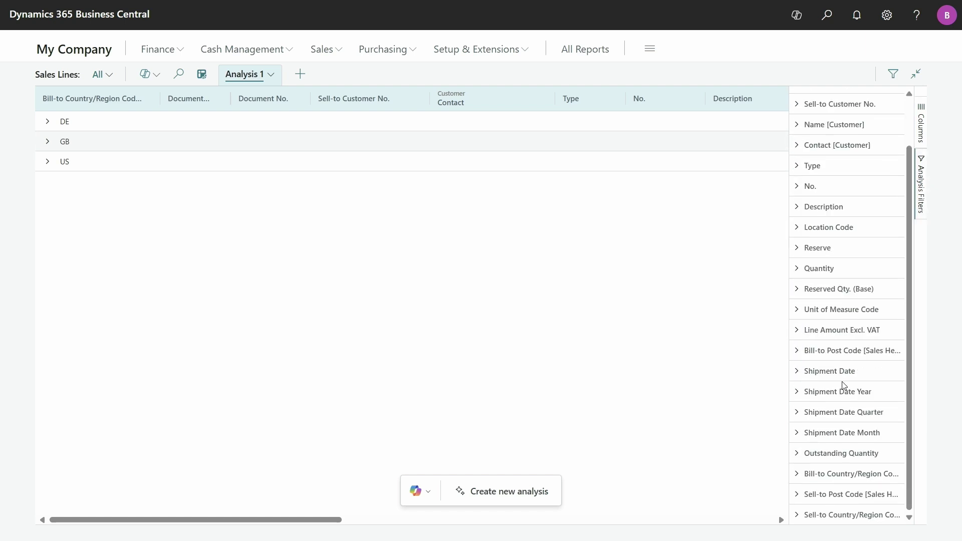
left_click(799, 478)
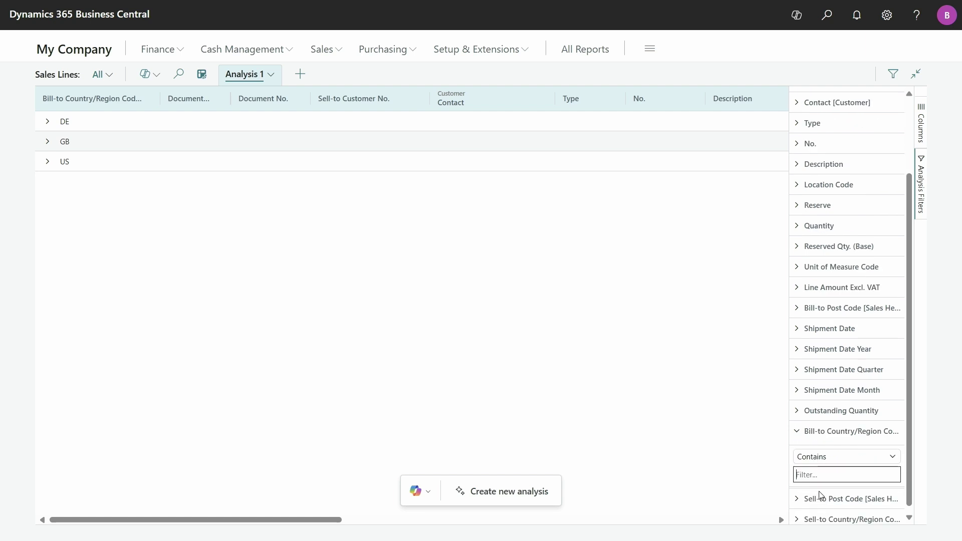
type("US")
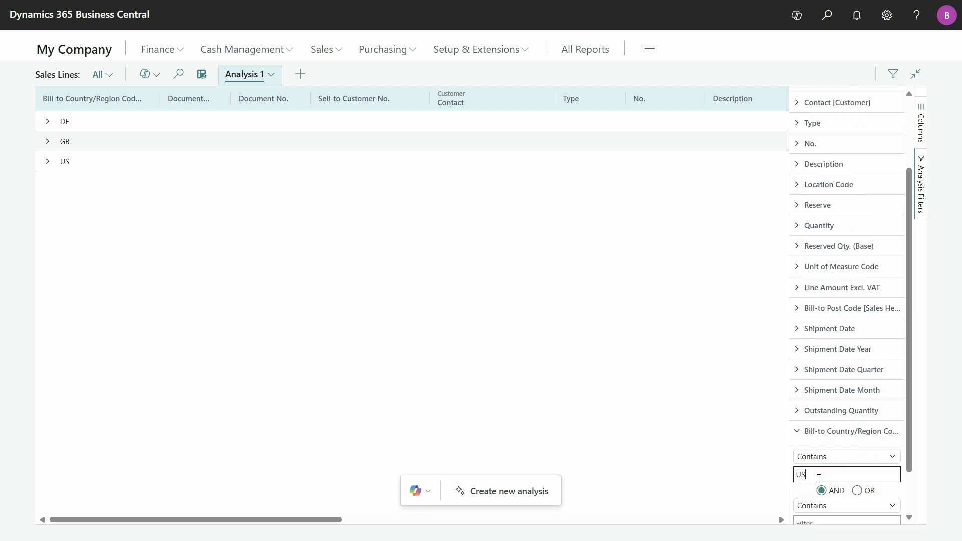
key("Return")
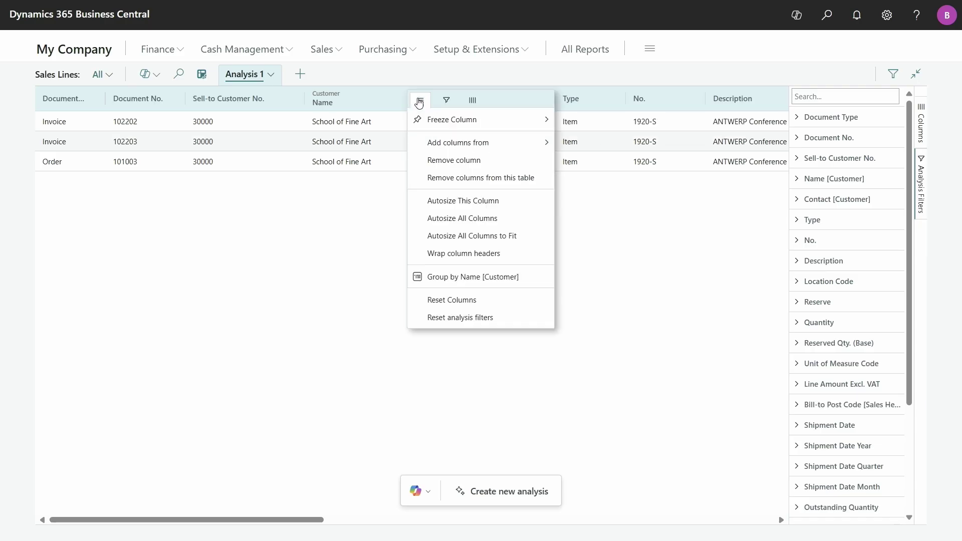
Remove the Customer columns and copy a link to Analysis 1
left_click(459, 179)
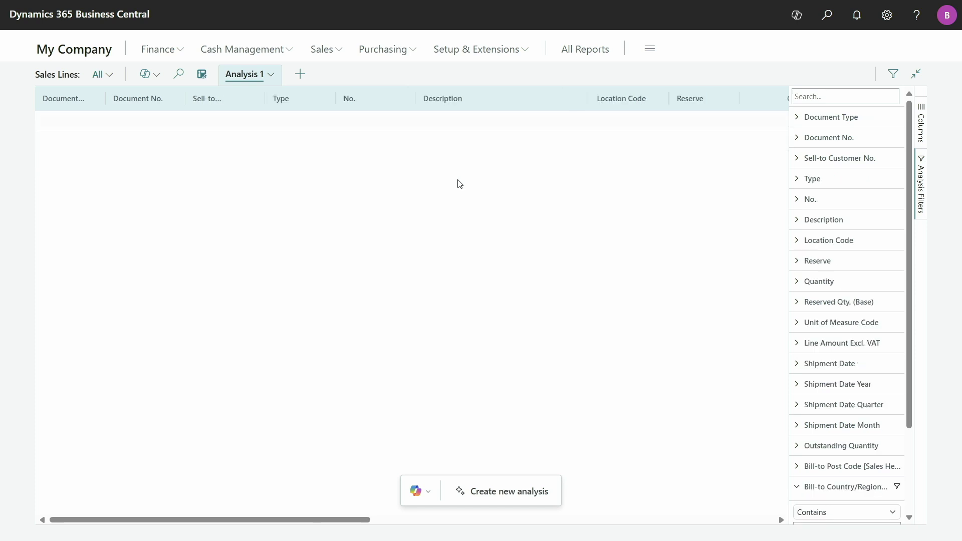
scroll(459, 184, "right", 10)
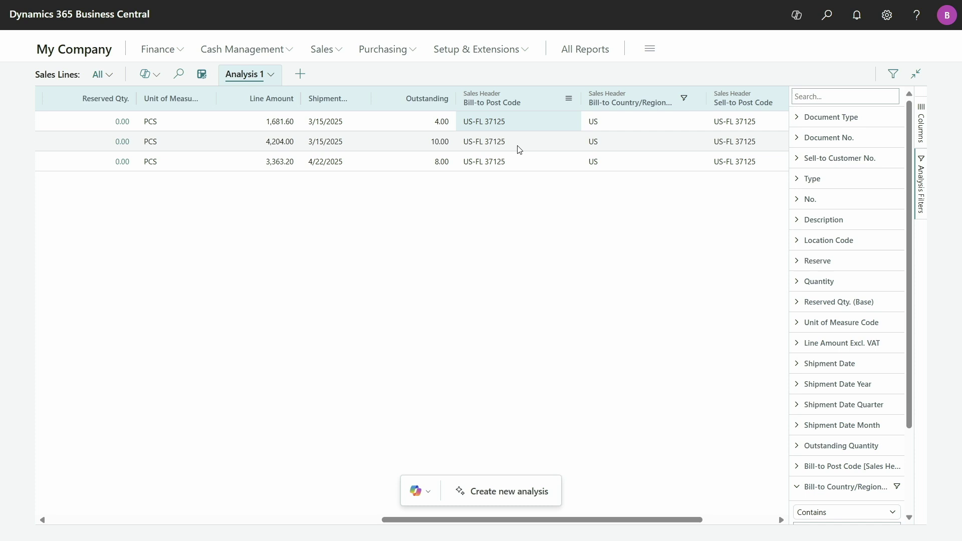
scroll(517, 160, "right", 3)
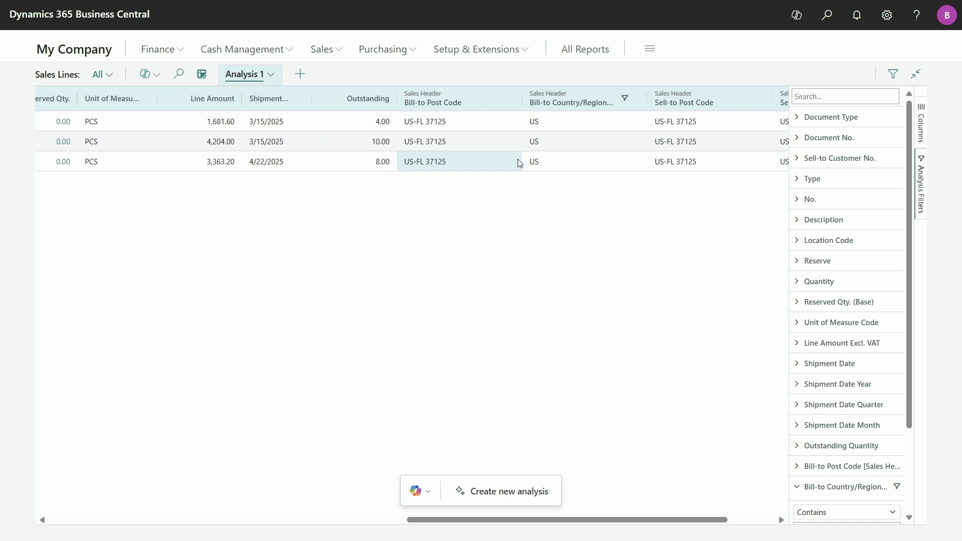
left_click(271, 76)
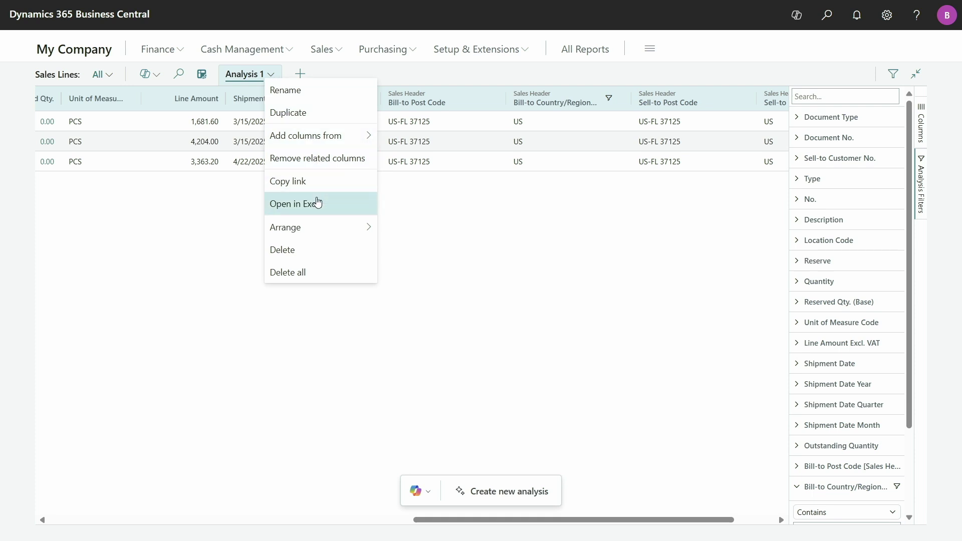
left_click(305, 184)
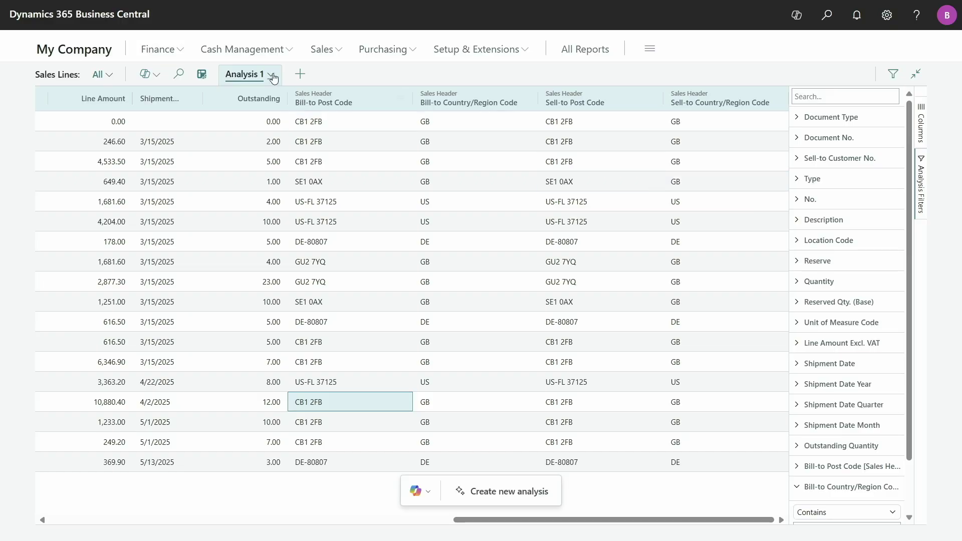
Export Analysis 1 to Excel and open Sales Lines - Analysis 1 (4).xlsx
left_click(270, 75)
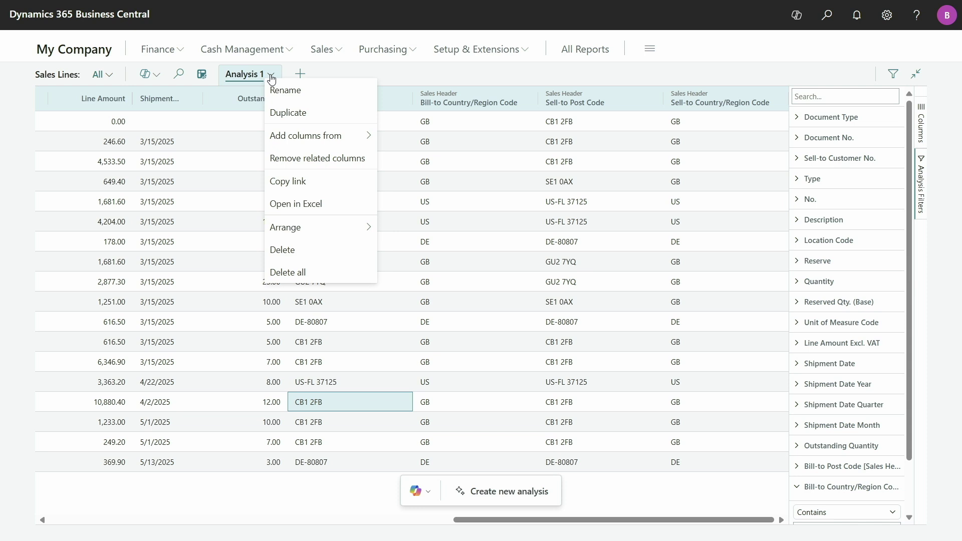
left_click(306, 203)
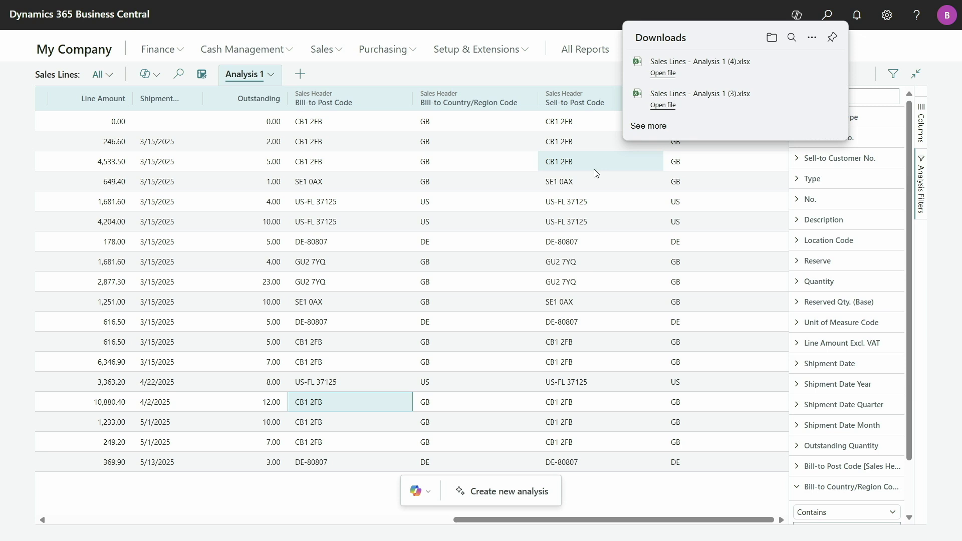
left_click(664, 74)
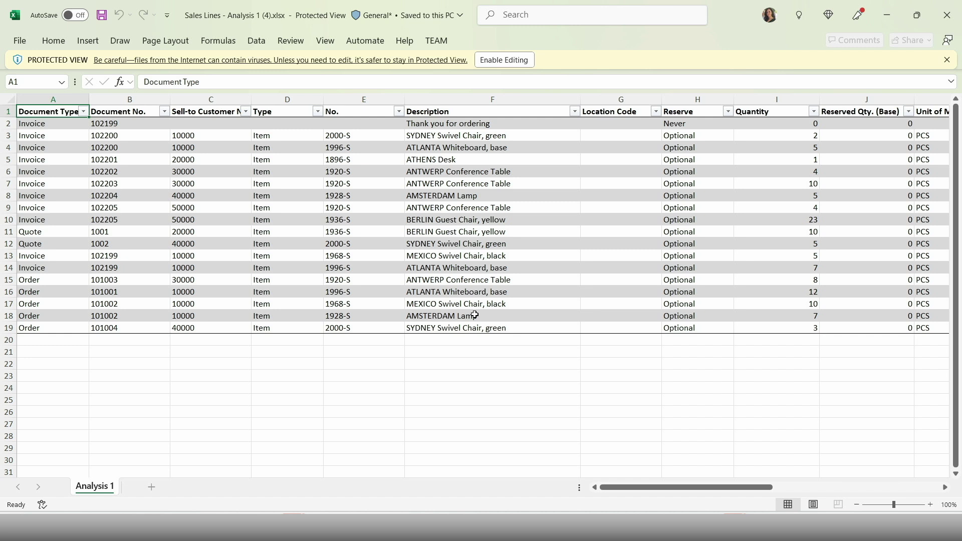
Scroll right in the exported Analysis 1 sheet to the Bill-to and Sell-to post code and country/region columns
scroll(475, 315, "right", 3)
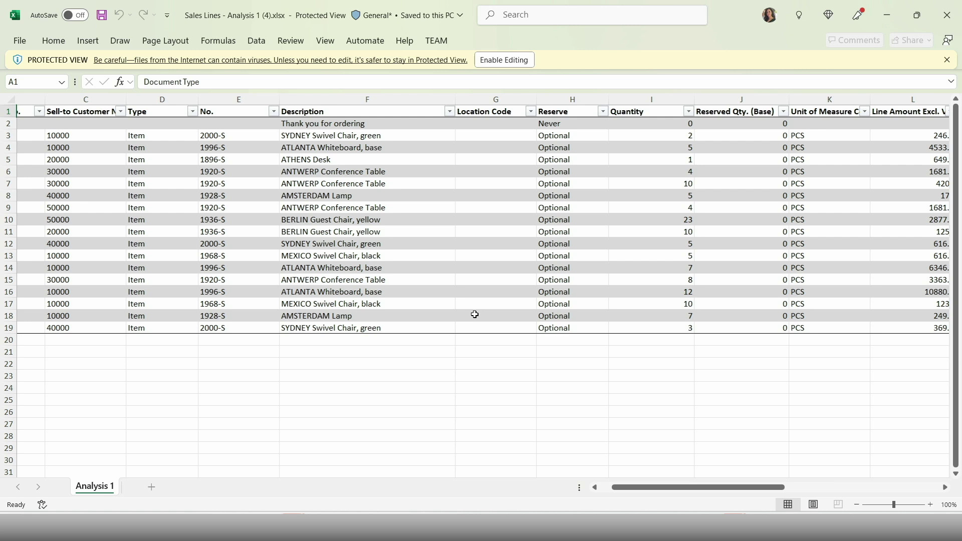
scroll(474, 315, "right", 3)
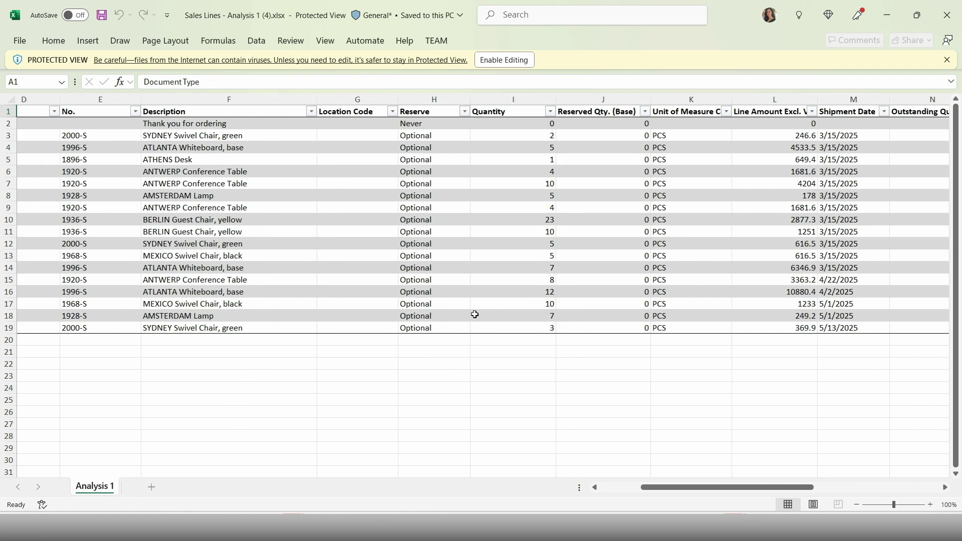
scroll(475, 315, "right", 6)
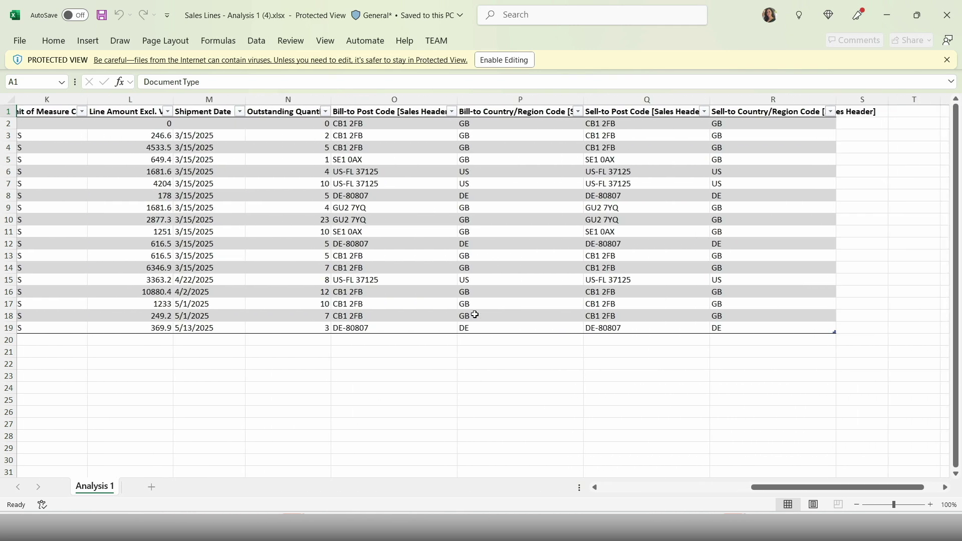
scroll(761, 299, "right", 1)
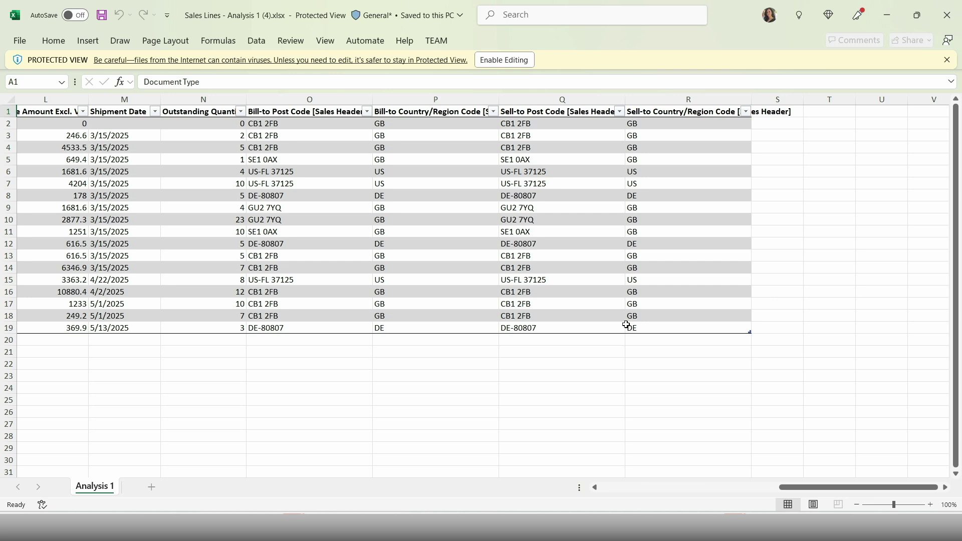